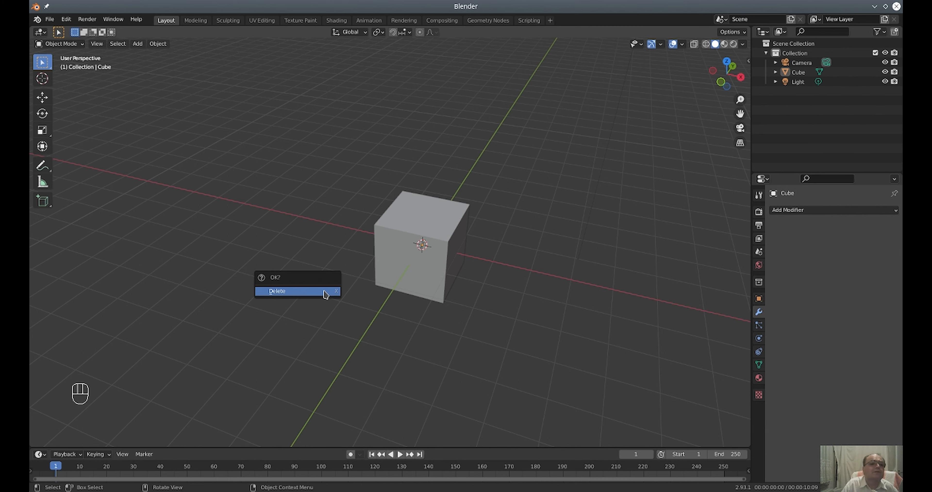
# Step: Delete the default cube from the scene
pyautogui.click(325, 291)
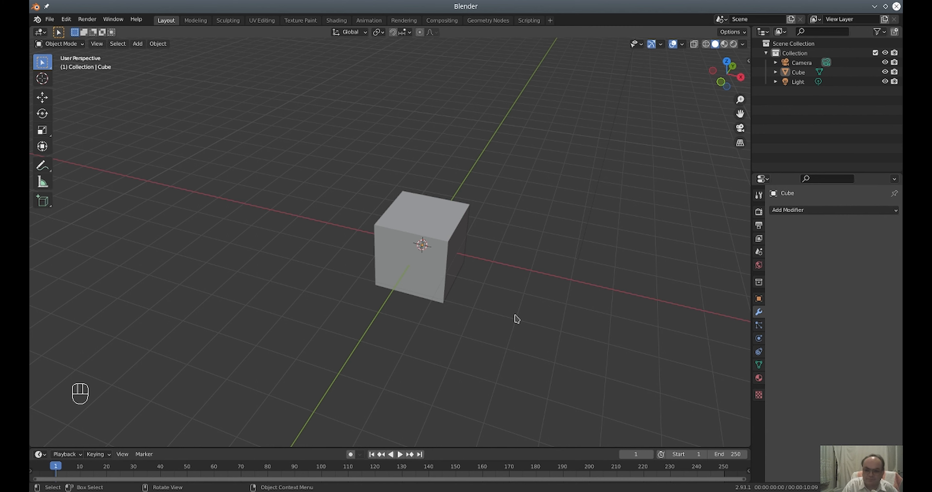
pyautogui.click(413, 272)
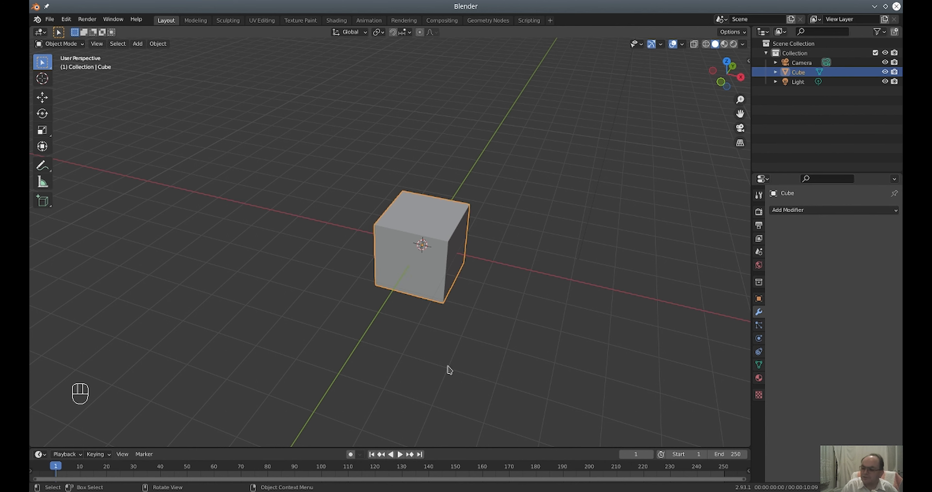
pyautogui.press('x')
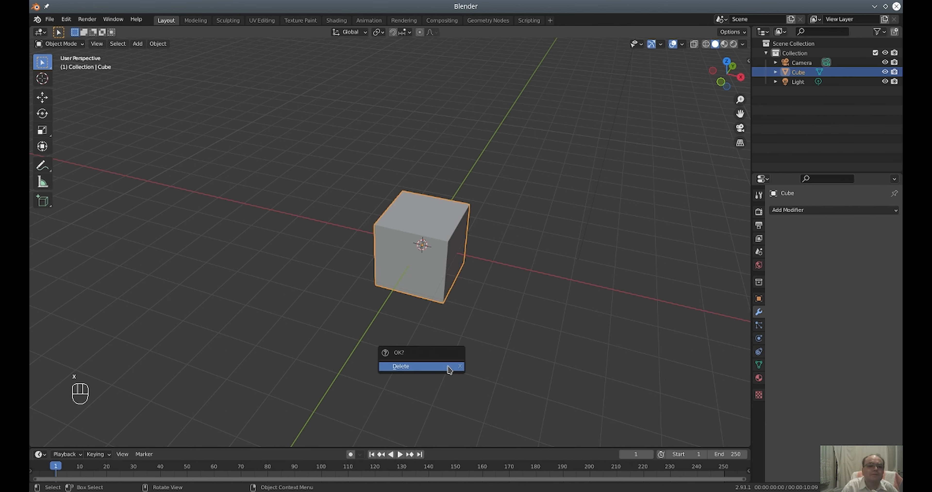
pyautogui.click(449, 367)
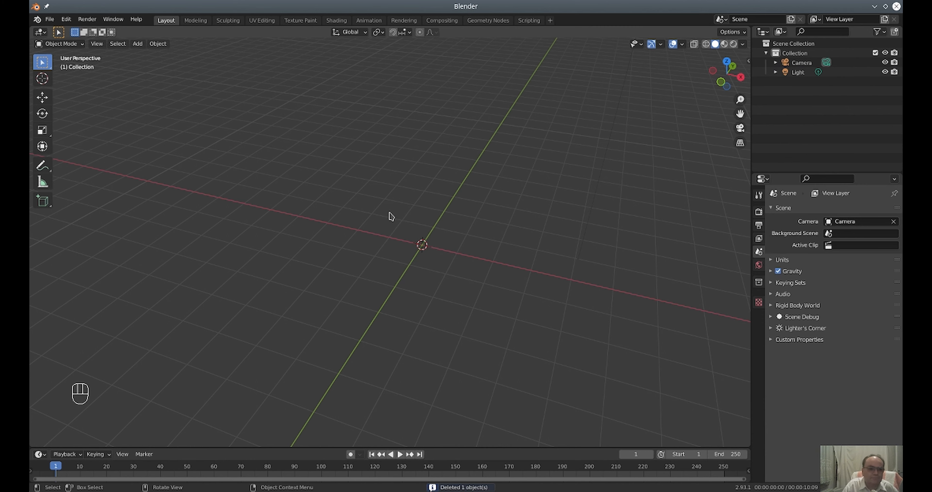
# Step: Add a mesh circle with 32 vertices and a 1 m radius at the world origin
pyautogui.press('shift')
pyautogui.hotkey('shift', 'a')
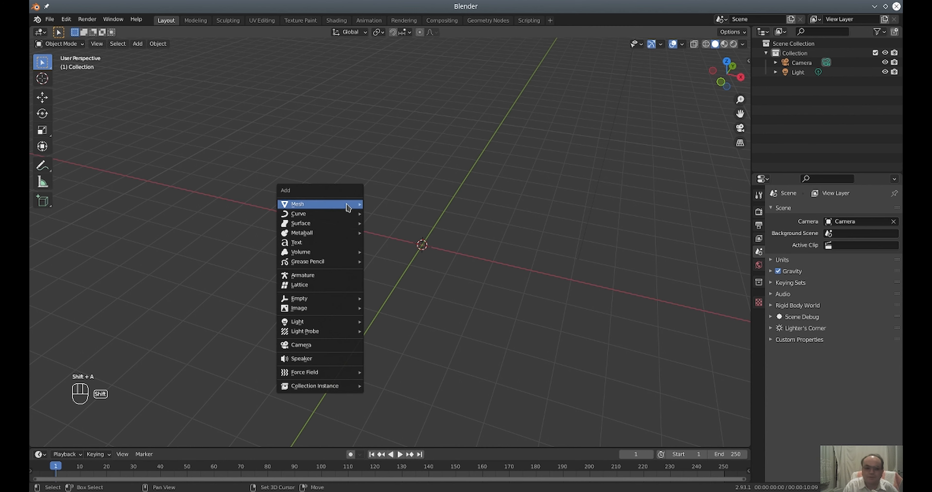
pyautogui.moveTo(348, 206)
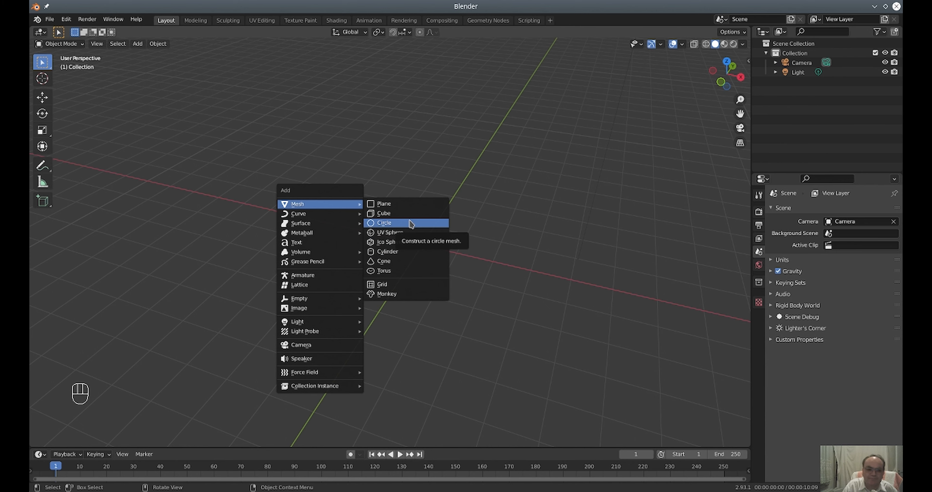
pyautogui.click(411, 223)
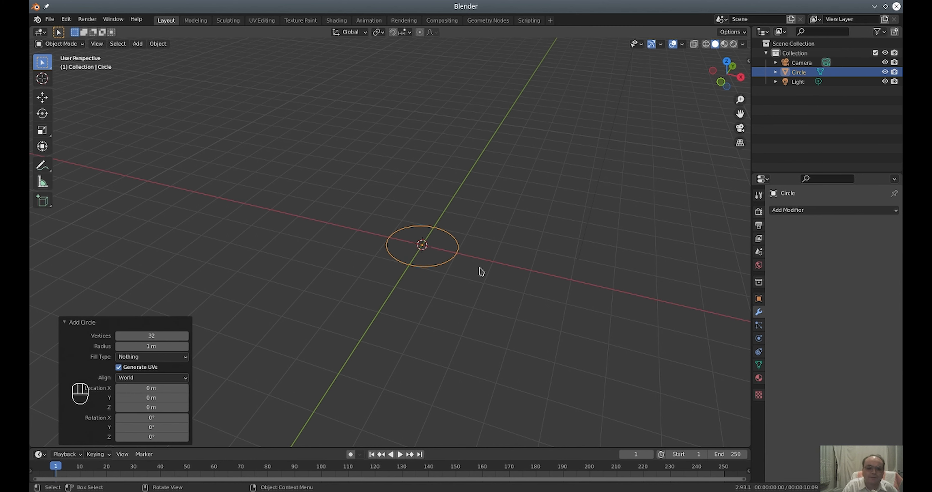
# Step: In Edit Mode and front view, extrude the circle about 4.9 m up along the Z axis into an open tube
pyautogui.press('KP_1')
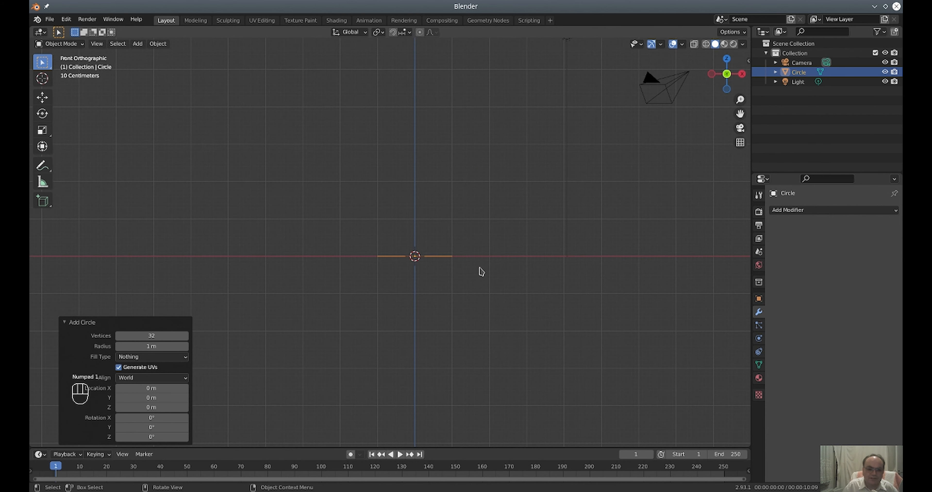
pyautogui.scroll(1, 482, 273)
pyautogui.scroll(2, 483, 273)
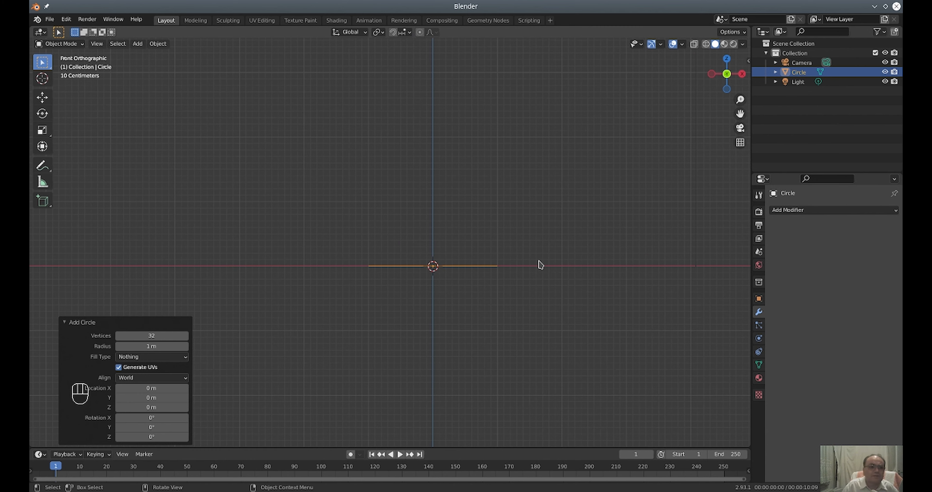
pyautogui.click(72, 44)
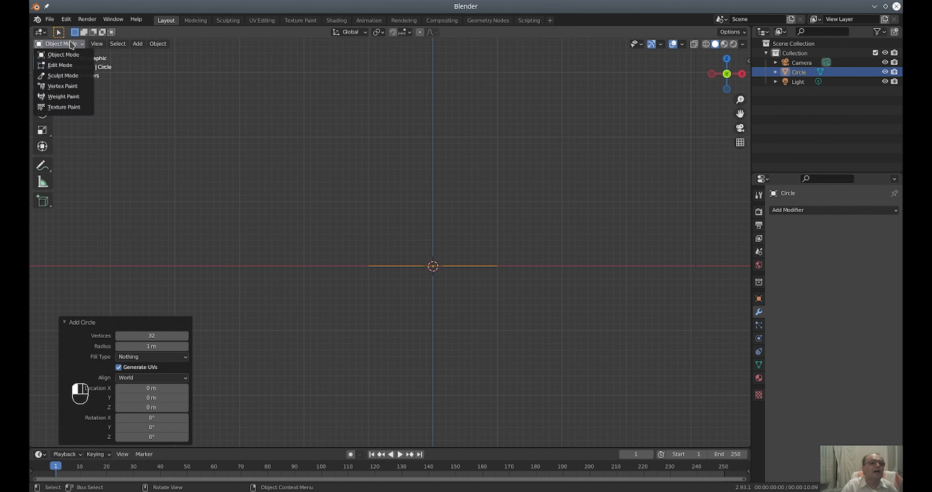
pyautogui.click(60, 65)
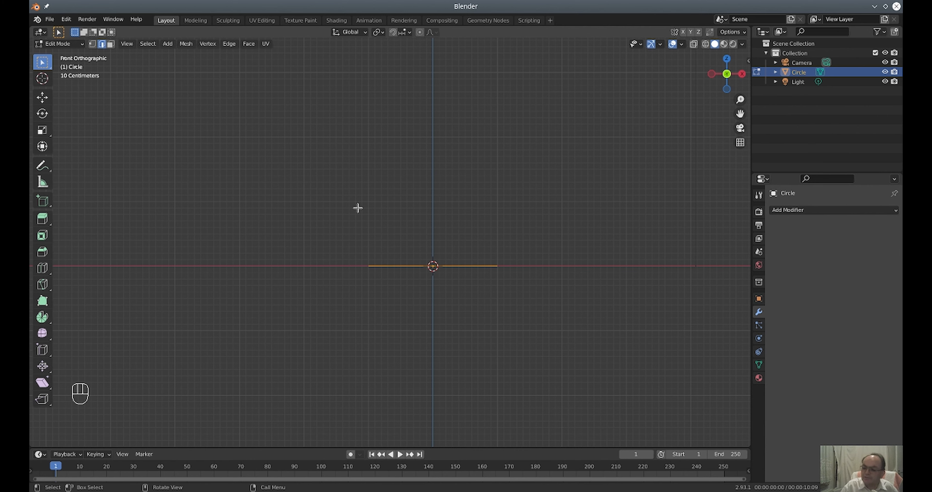
pyautogui.press('e')
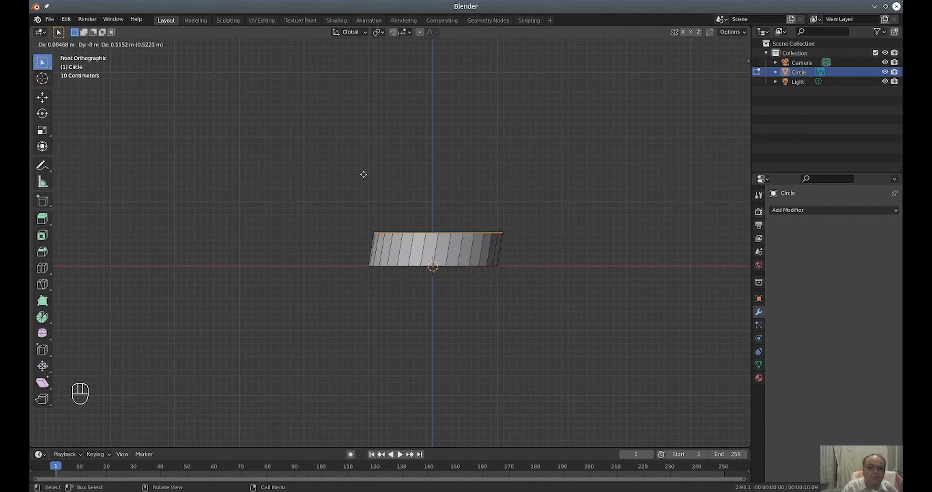
pyautogui.press('z')
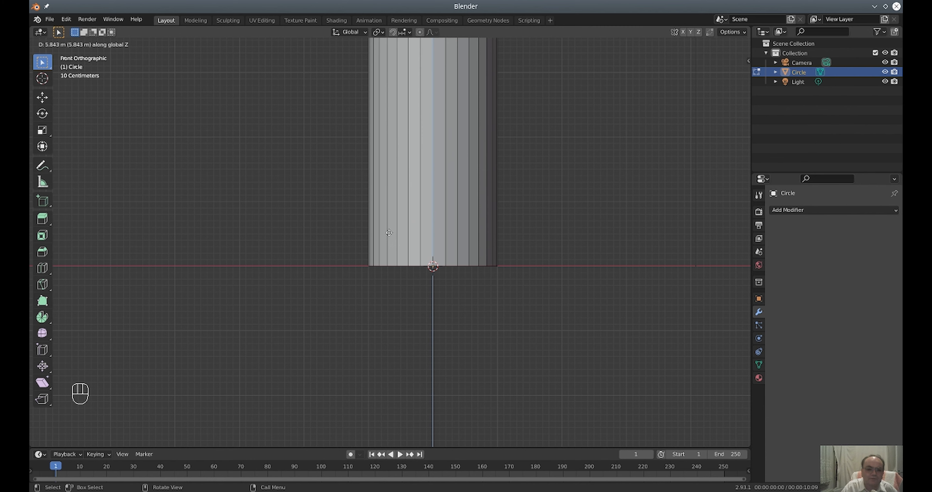
pyautogui.click(397, 294)
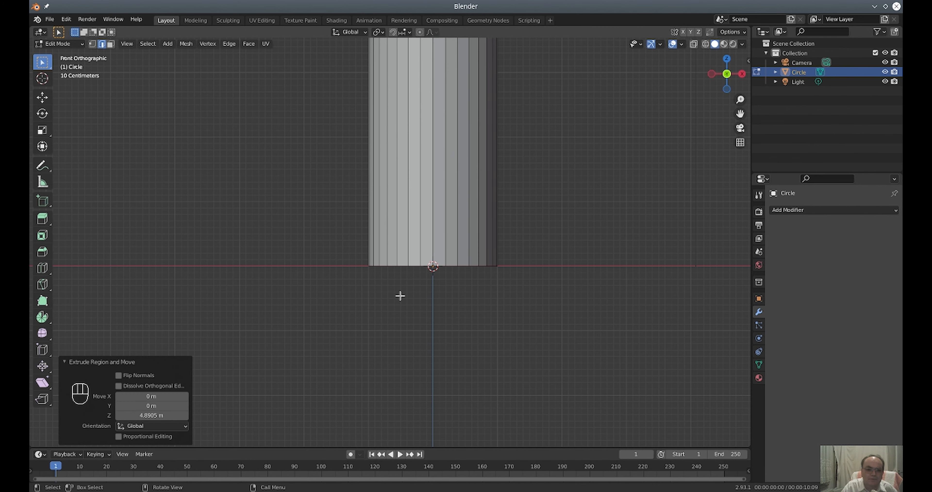
# Step: Return the extruded tube to Object Mode
pyautogui.scroll(-3, 514, 287)
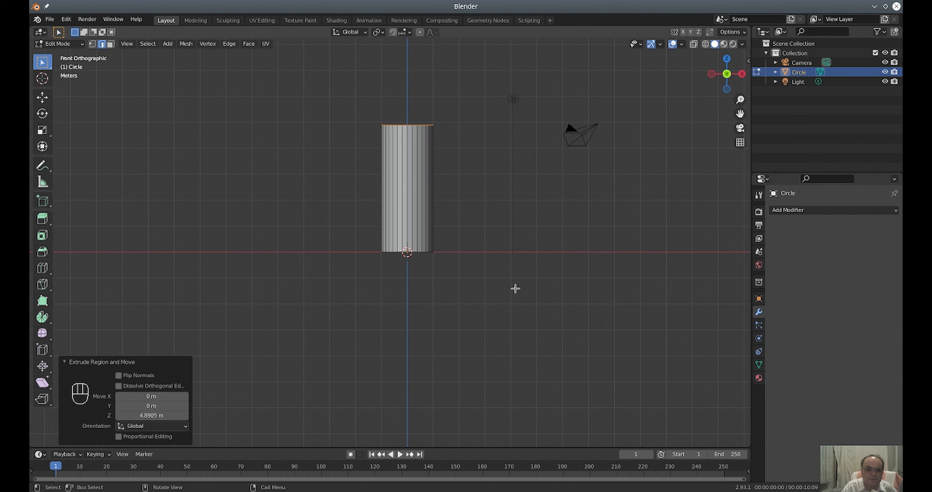
pyautogui.scroll(2, 488, 226)
pyautogui.scroll(-2, 491, 224)
pyautogui.moveTo(740, 114); pyautogui.dragTo(597, 245)
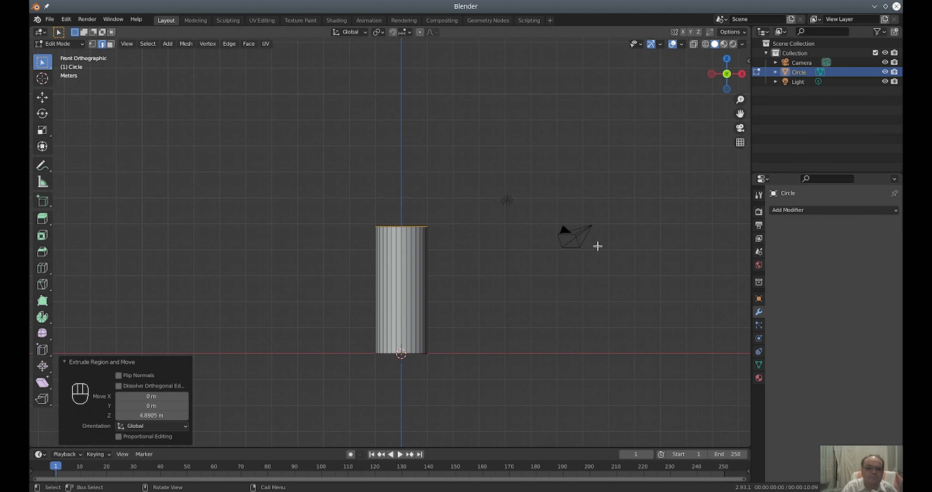
pyautogui.moveTo(568, 274); pyautogui.dragTo(478, 353, button='middle')
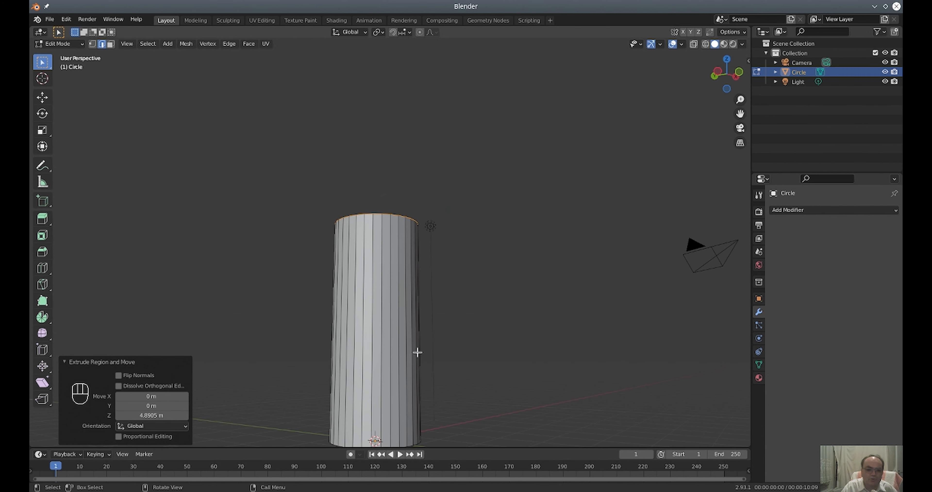
pyautogui.scroll(-3, 512, 327)
pyautogui.moveTo(471, 322); pyautogui.dragTo(426, 294, button='middle')
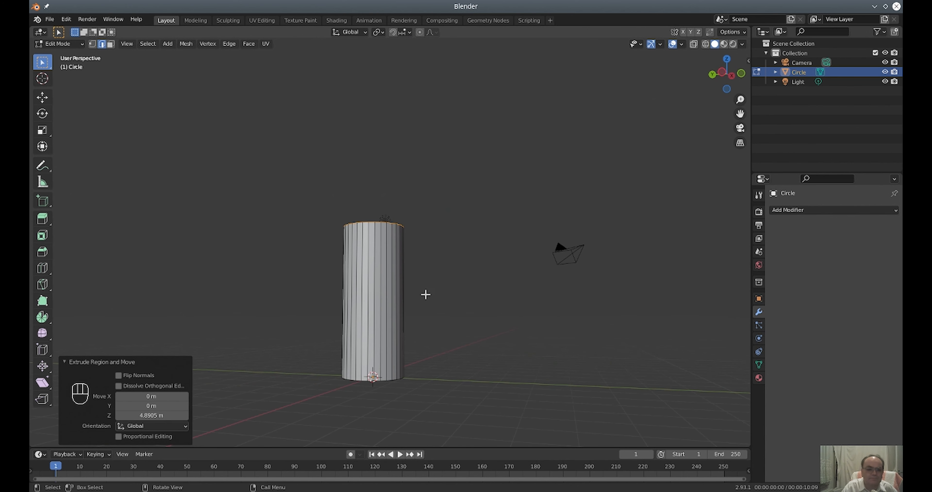
pyautogui.click(73, 44)
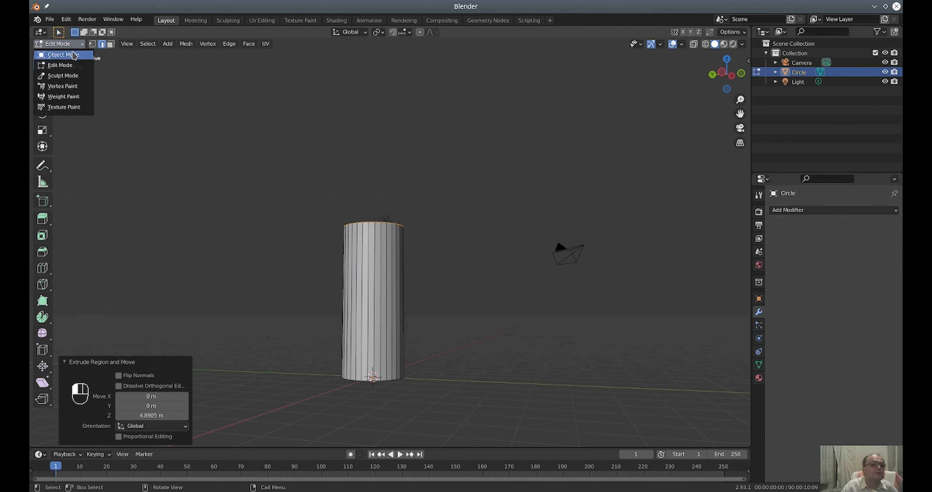
pyautogui.click(74, 55)
# Step: Examine the tube's open interior from above and its outer wall from the side, and leave it deselected
pyautogui.moveTo(430, 307); pyautogui.dragTo(433, 324, button='middle')
pyautogui.moveTo(453, 294); pyautogui.dragTo(472, 386, button='middle')
pyautogui.scroll(9, 474, 386)
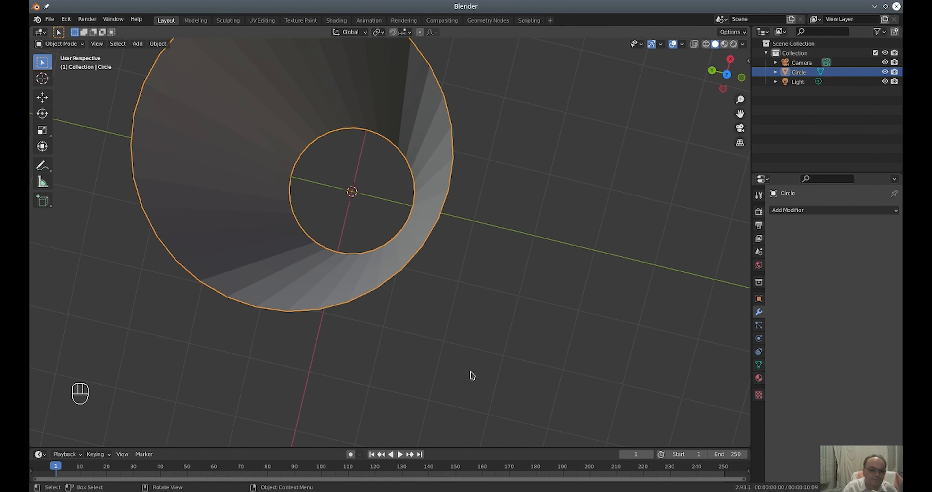
pyautogui.scroll(-5, 470, 375)
pyautogui.moveTo(466, 375); pyautogui.dragTo(464, 295, button='middle')
pyautogui.scroll(-5, 460, 354)
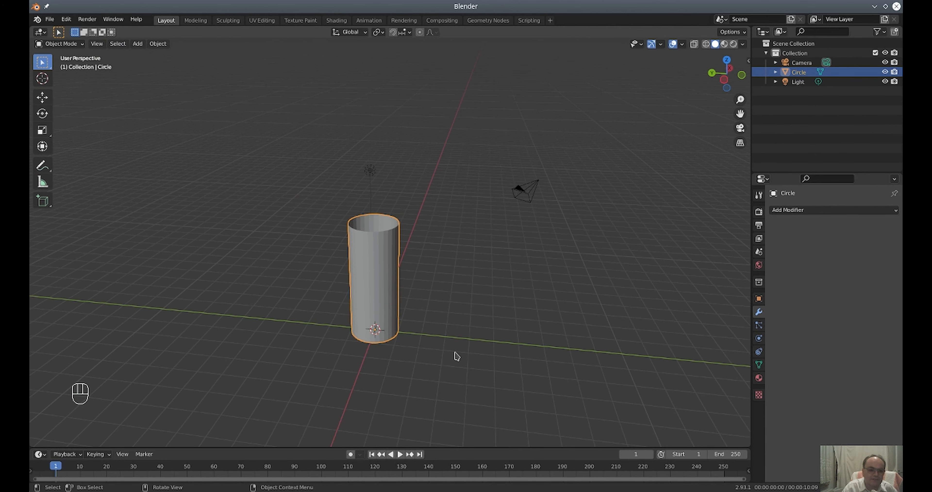
pyautogui.scroll(5, 464, 349)
pyautogui.scroll(-2, 472, 349)
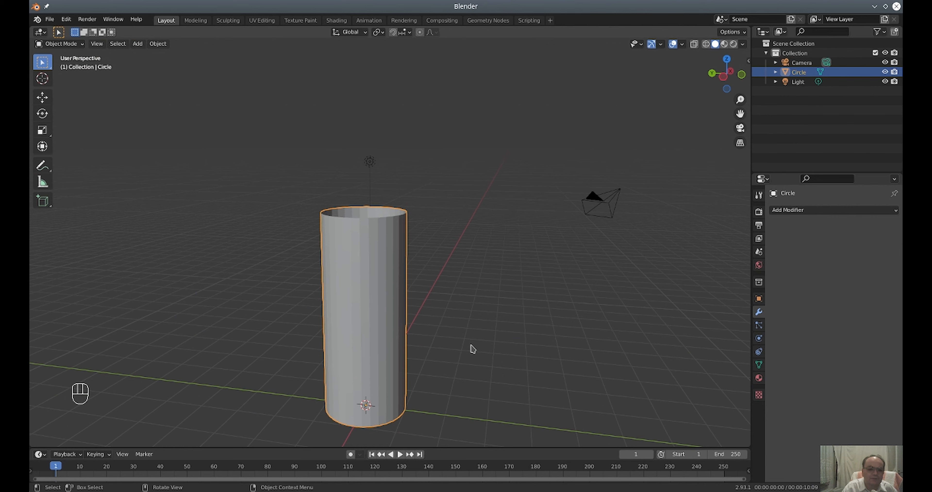
pyautogui.click(475, 347)
pyautogui.moveTo(521, 352)
pyautogui.mouseDown(button='middle')
pyautogui.moveTo(547, 339)
pyautogui.moveTo(535, 345)
pyautogui.mouseUp(button='middle')
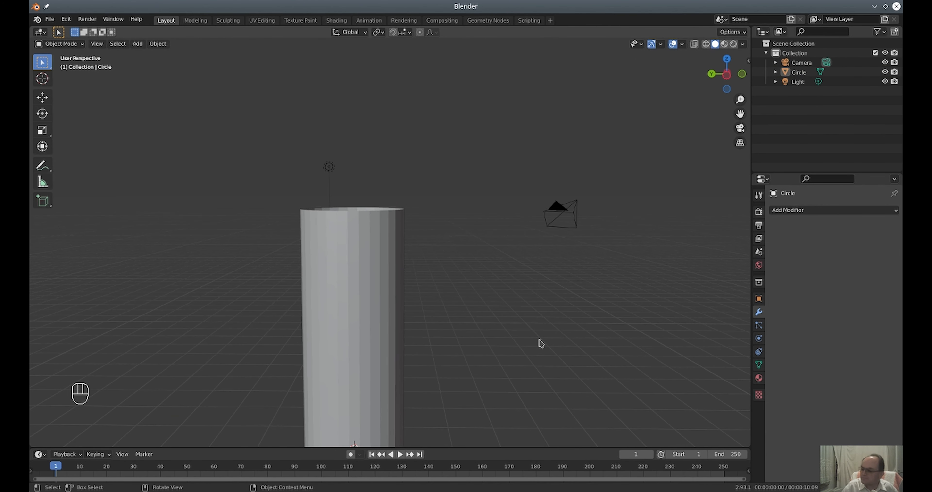
# Step: In front view, add a second mesh circle at the origin and set its radius to 0.5 m
pyautogui.press('KP_1')
pyautogui.scroll(-5, 550, 342)
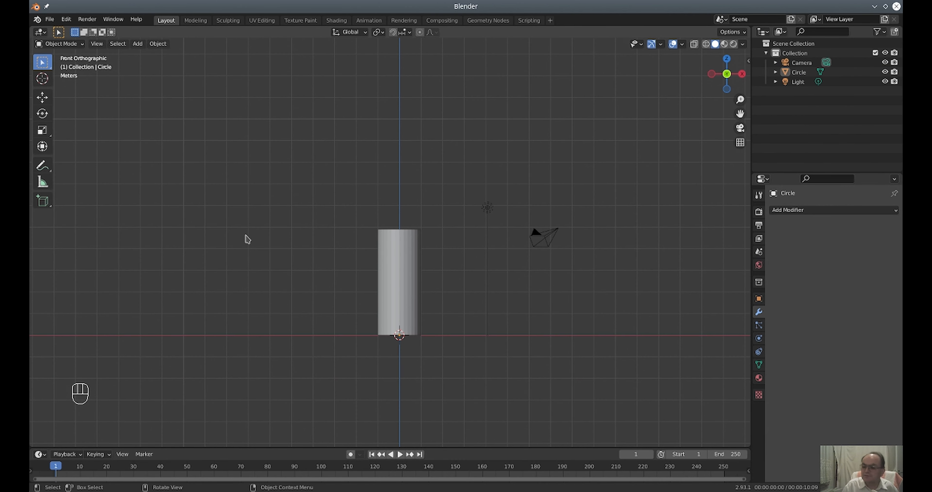
pyautogui.hotkey('shift', 'a')
pyautogui.hotkey('shift', 'a')
pyautogui.moveTo(209, 346)
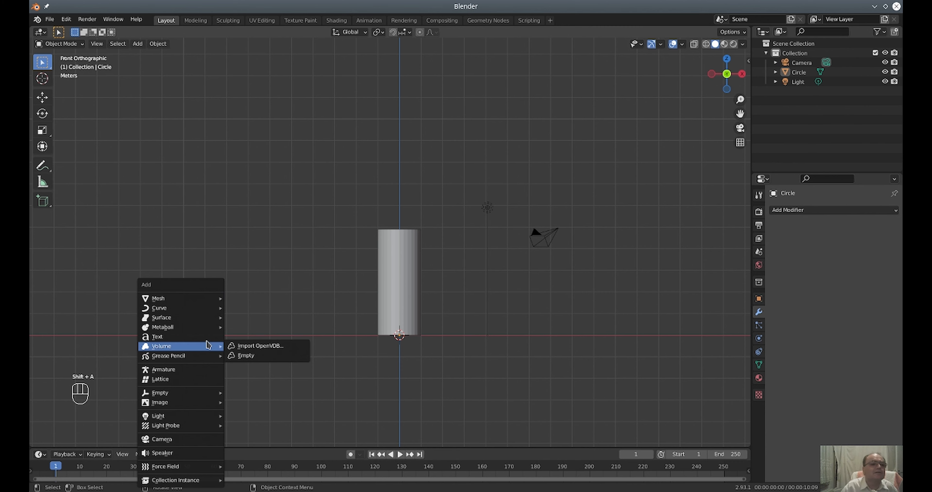
pyautogui.moveTo(210, 299)
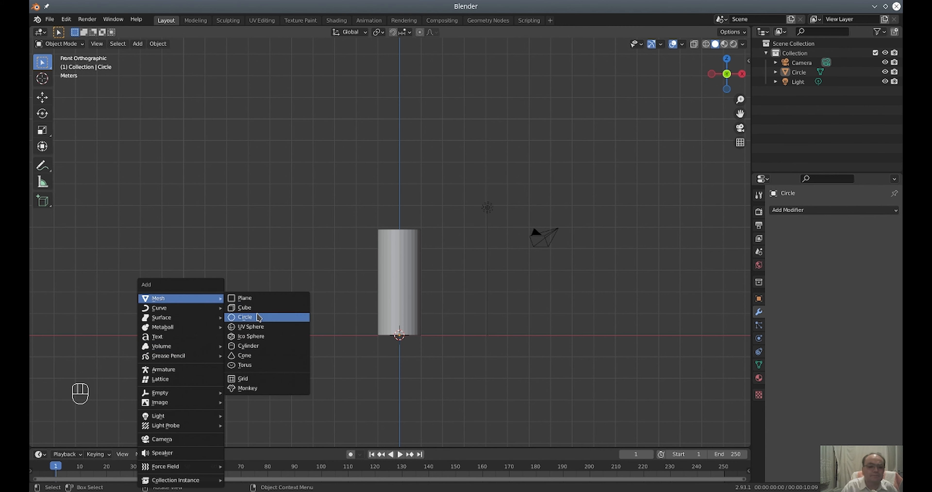
pyautogui.click(258, 317)
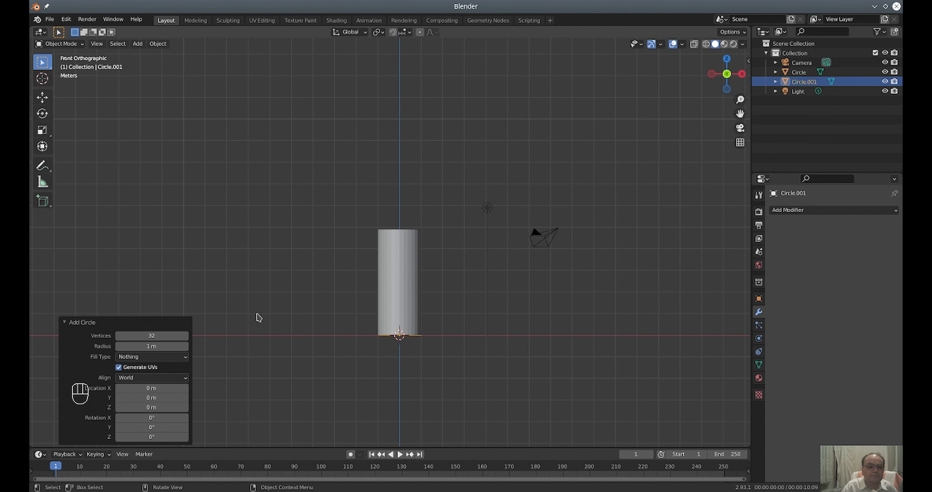
pyautogui.click(158, 345)
pyautogui.write('0.5')
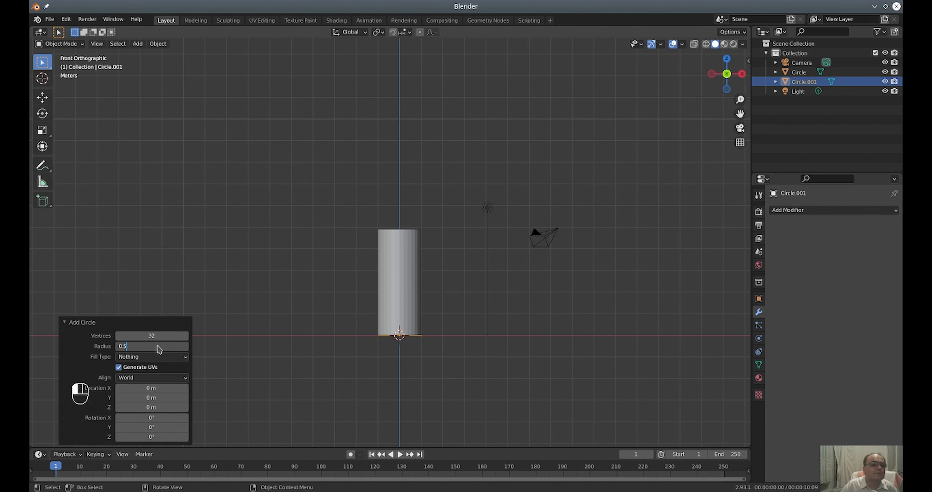
pyautogui.press('Return')
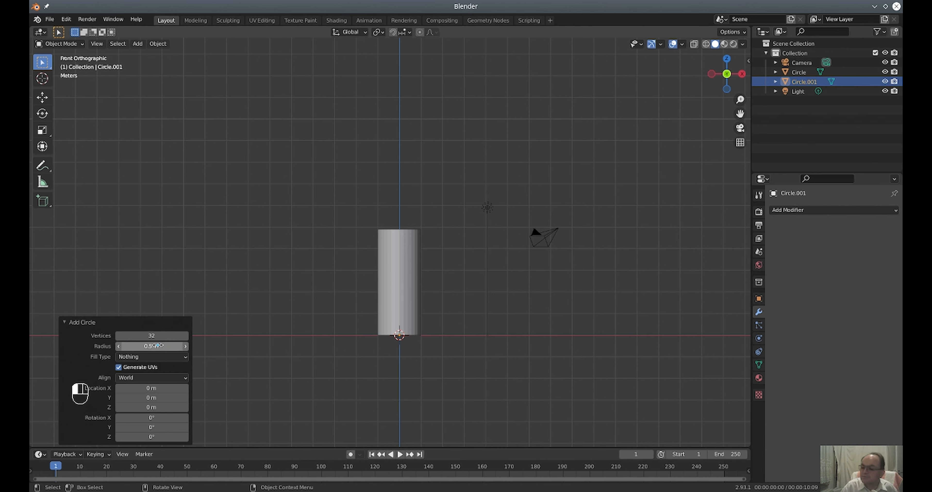
# Step: Move the small circle about 3.8 m along the X axis and rotate it 90° about the Y axis
pyautogui.press('g')
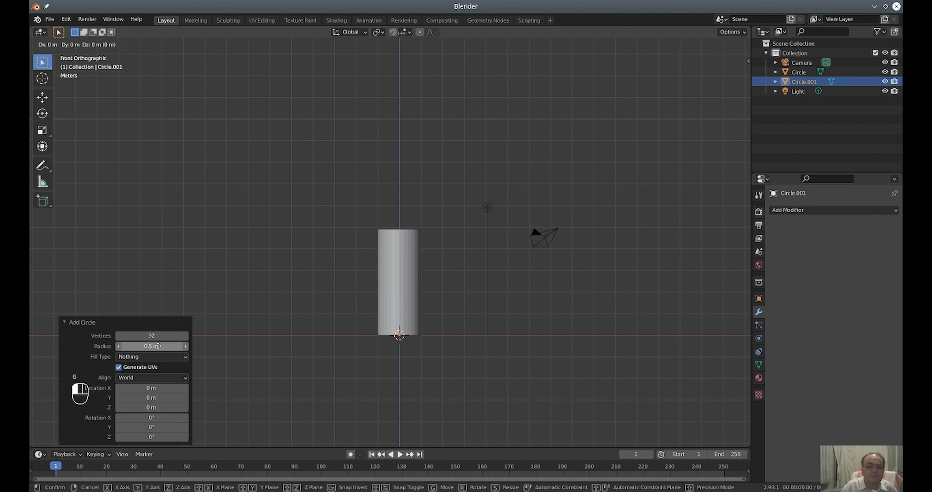
pyautogui.press('x')
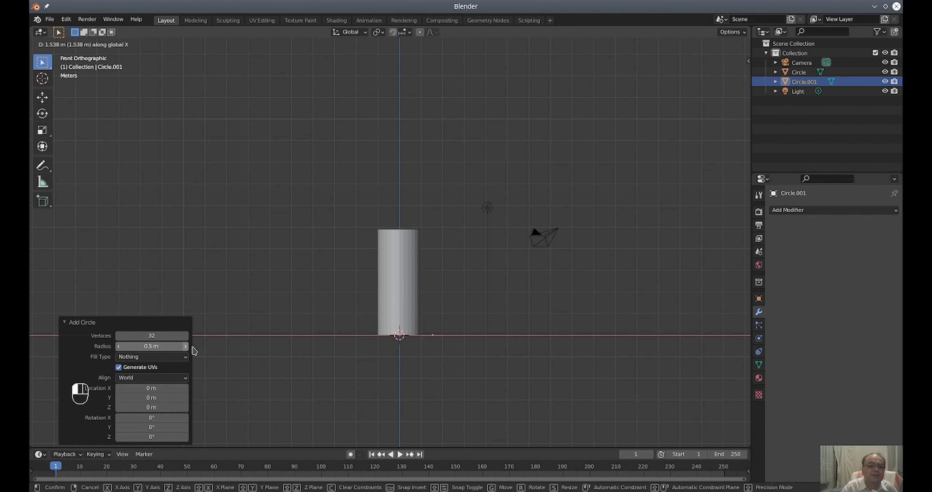
pyautogui.click(241, 350)
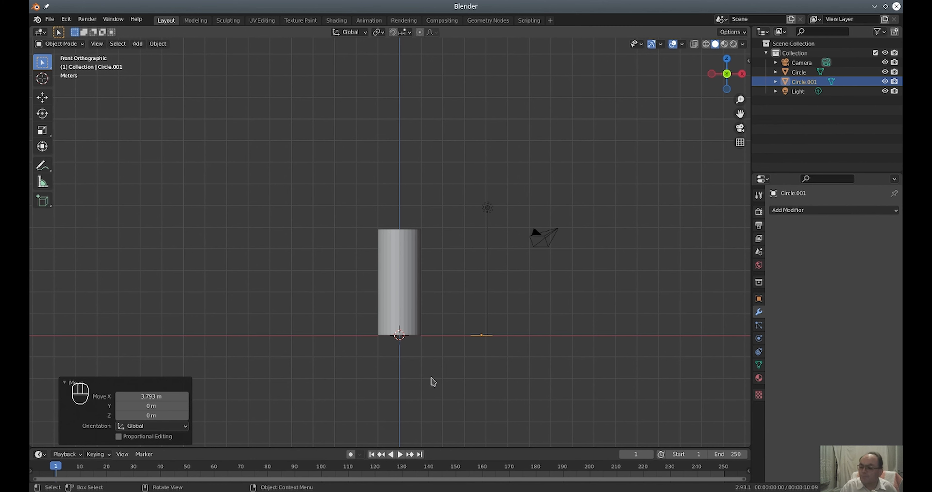
pyautogui.press('r')
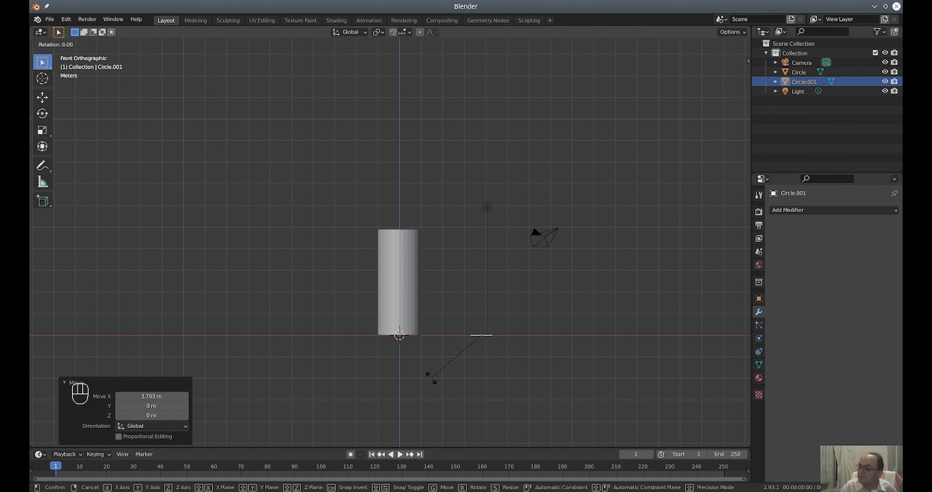
pyautogui.write('y')
pyautogui.write('90')
pyautogui.click(432, 378)
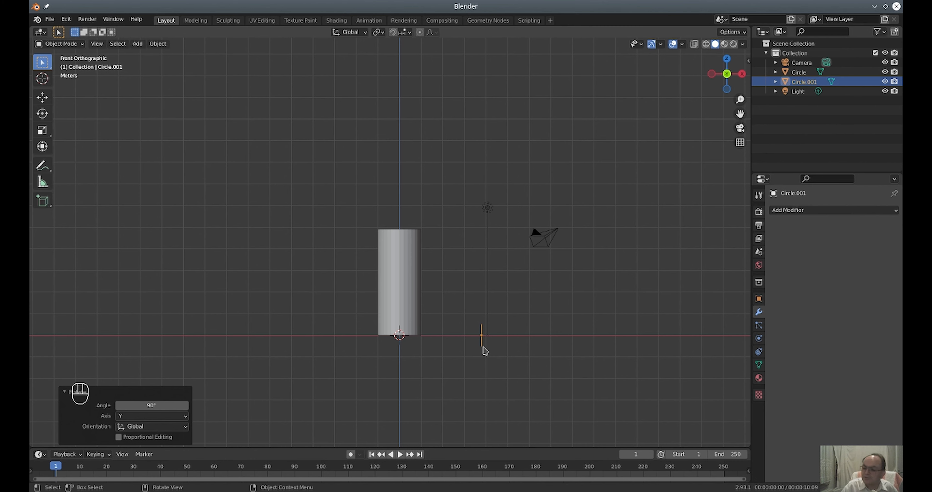
# Step: Move the small upright circle up about 2.53 m along Z and about 2.23 m towards the tube along negative X
pyautogui.press('g')
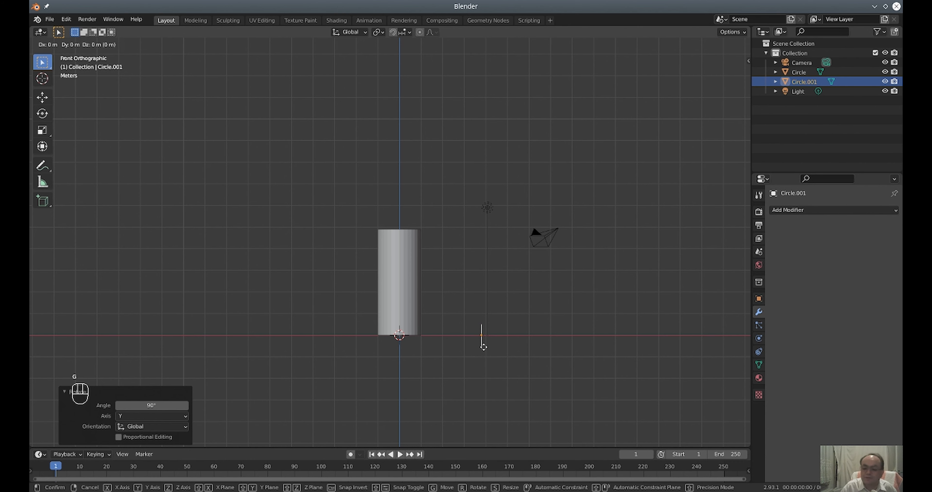
pyautogui.press('z')
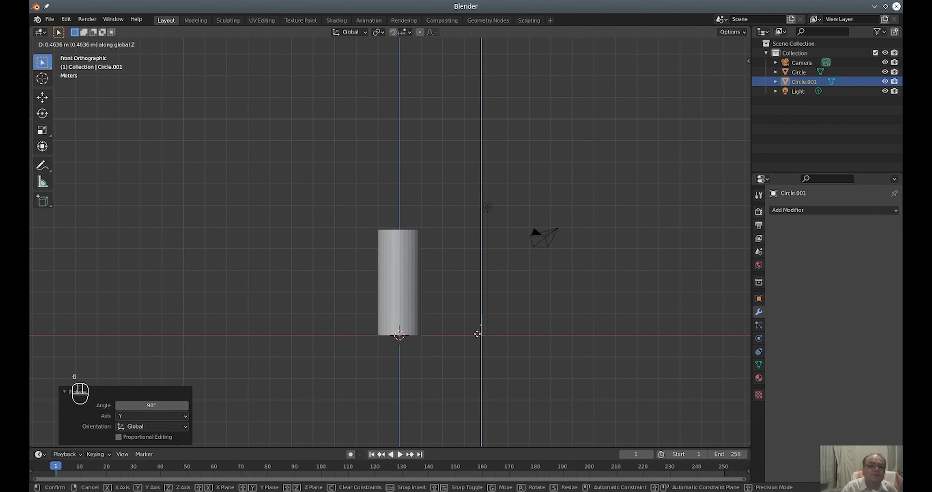
pyautogui.click(483, 294)
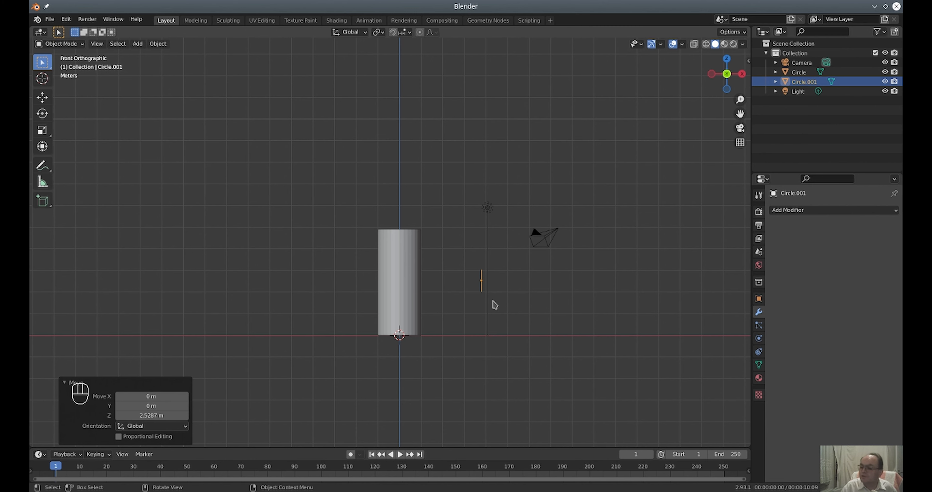
pyautogui.press('g')
pyautogui.press('x')
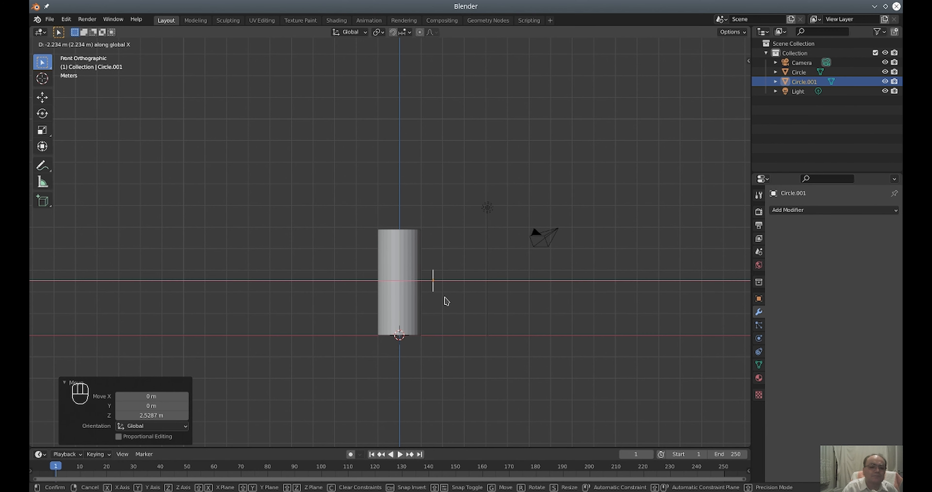
pyautogui.click(445, 297)
# Step: Put the small circle beside the tube into Edit Mode
pyautogui.moveTo(454, 302); pyautogui.dragTo(451, 304, button='middle')
pyautogui.scroll(5, 451, 304)
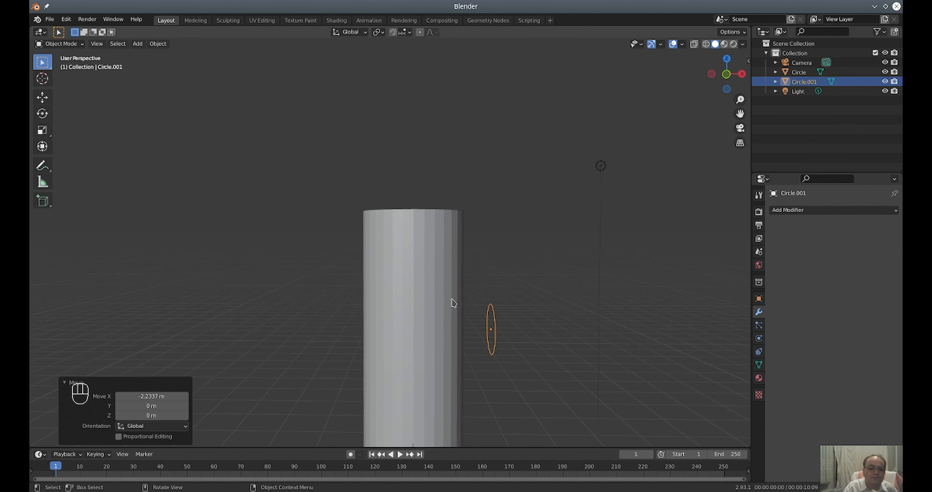
pyautogui.moveTo(740, 113); pyautogui.dragTo(740, 137)
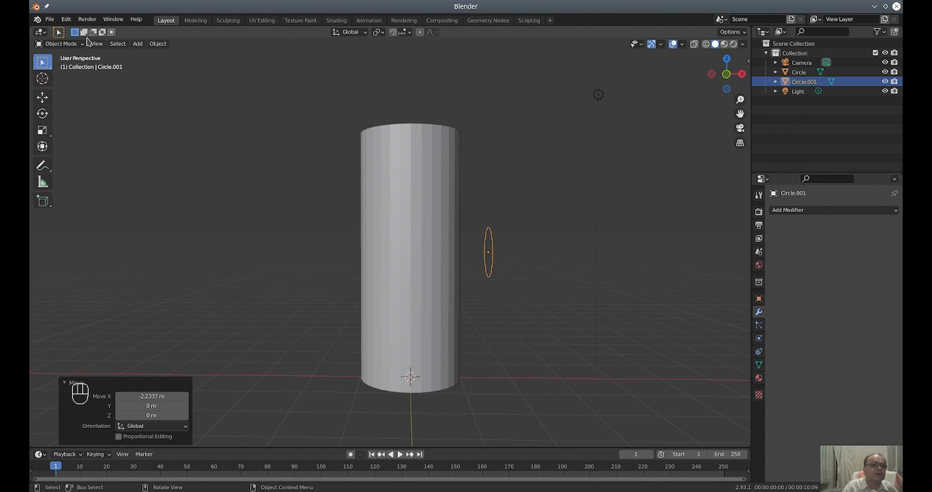
pyautogui.click(67, 43)
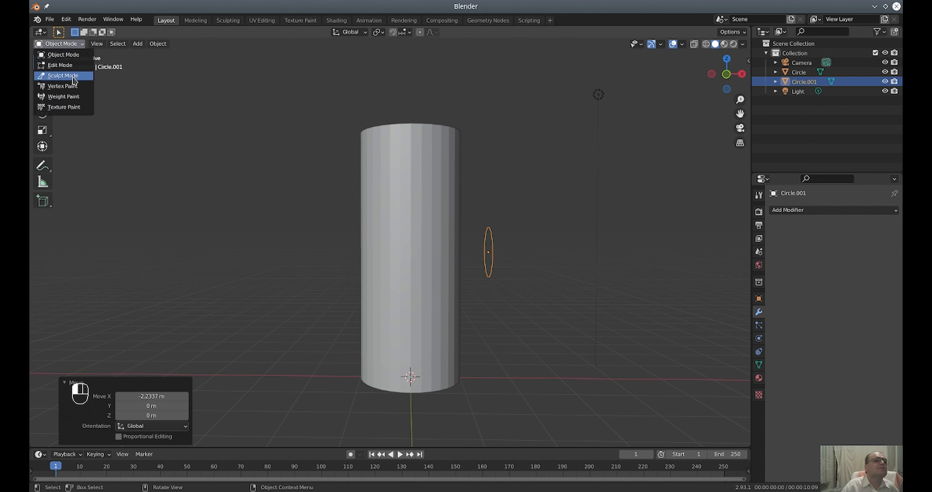
pyautogui.click(61, 65)
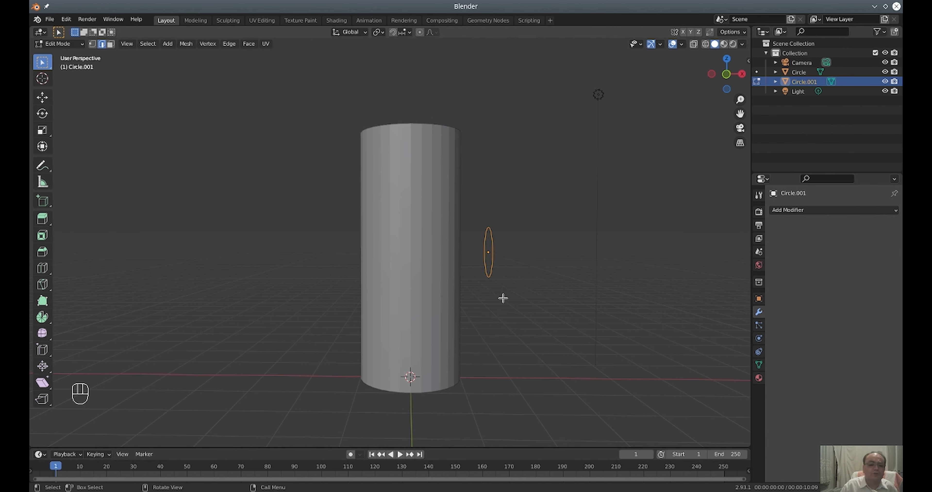
# Step: Extrude the circle's edges in place and scale them inward to about 0.926 to form a thin flat ring
pyautogui.press('e')
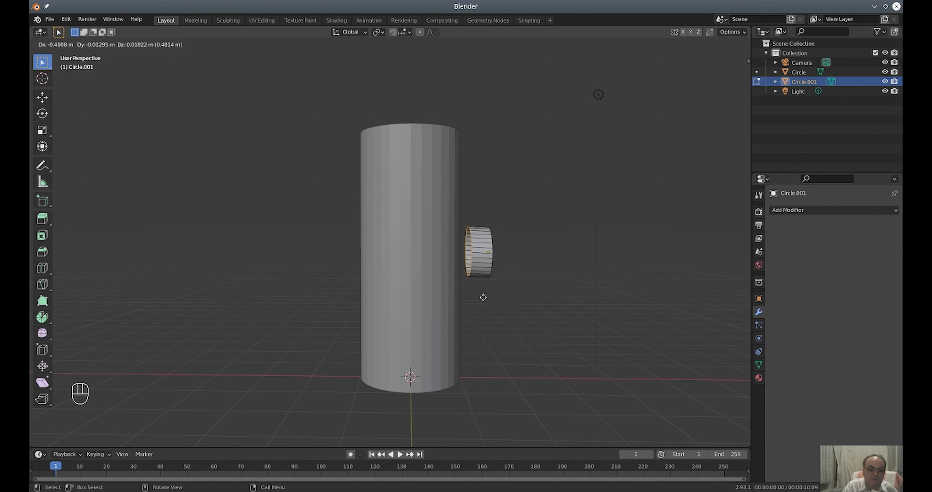
pyautogui.rightClick(484, 298)
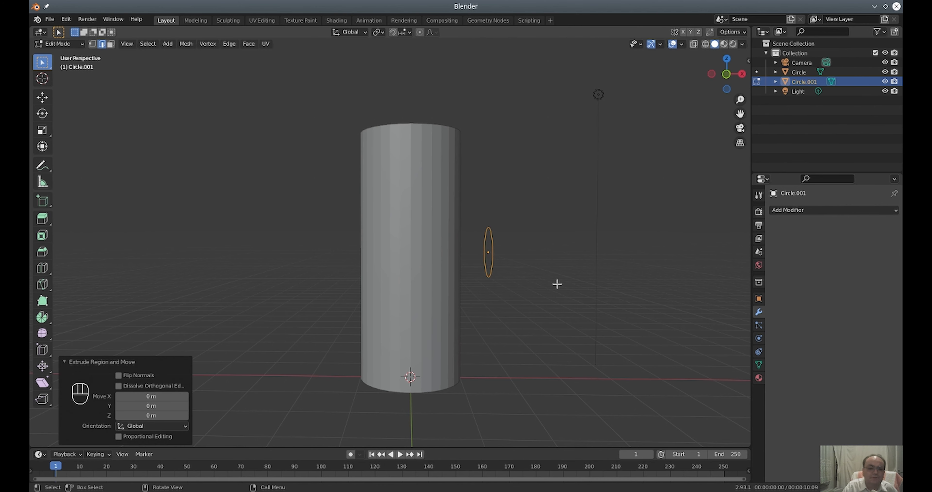
pyautogui.moveTo(555, 288); pyautogui.dragTo(447, 303, button='middle')
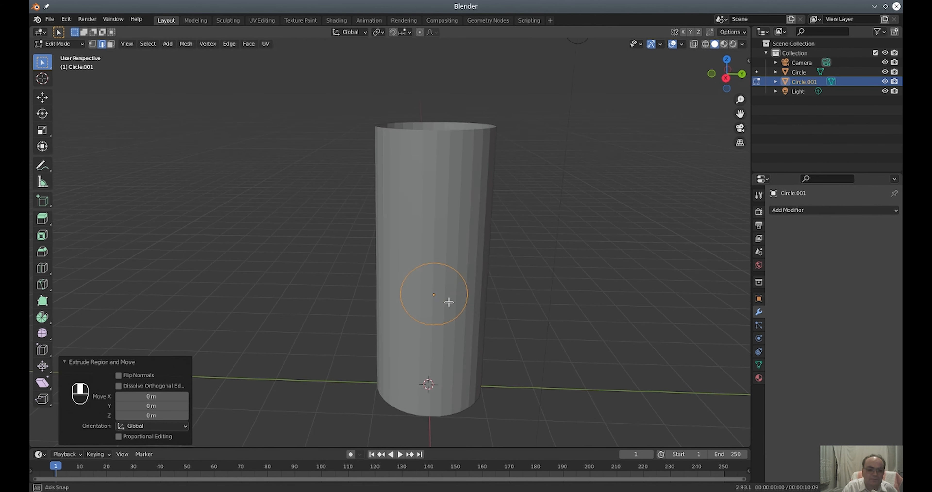
pyautogui.scroll(3, 550, 300)
pyautogui.moveTo(557, 298); pyautogui.dragTo(556, 299, button='middle')
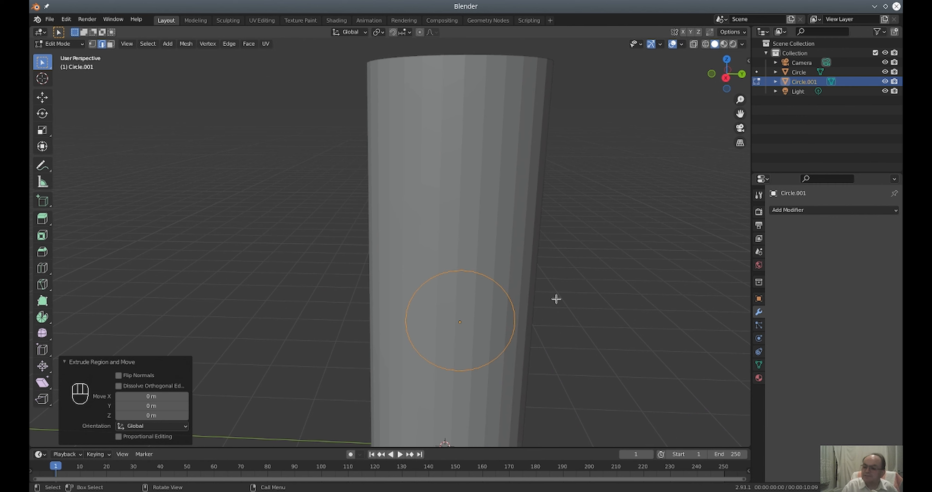
pyautogui.press('s')
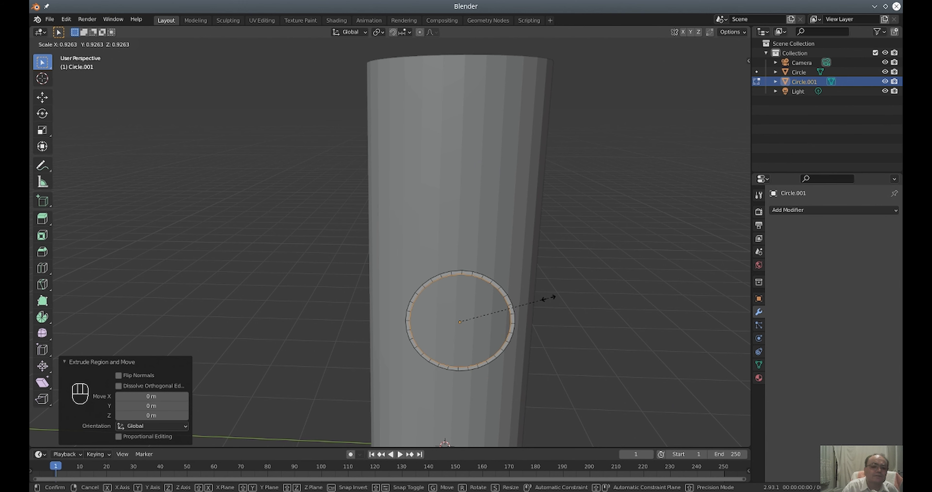
pyautogui.click(548, 298)
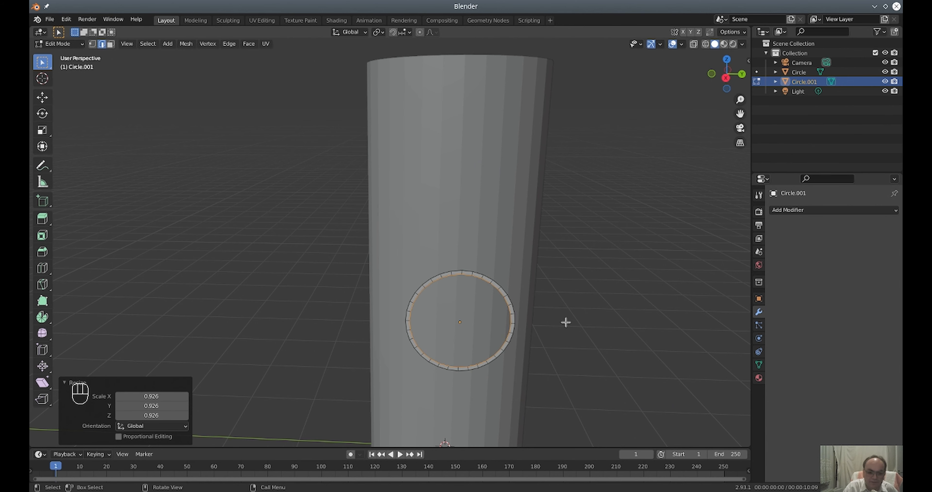
# Step: Check the ring's faces against the tube from different angles and return it to Object Mode
pyautogui.scroll(5, 566, 322)
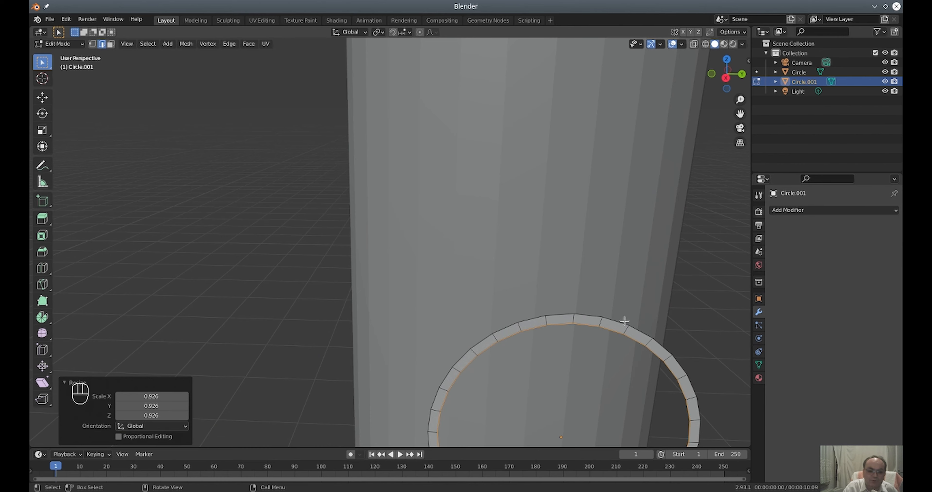
pyautogui.moveTo(707, 311)
pyautogui.mouseDown(button='middle')
pyautogui.moveTo(689, 295)
pyautogui.moveTo(693, 276)
pyautogui.moveTo(736, 294)
pyautogui.moveTo(732, 280)
pyautogui.moveTo(618, 314)
pyautogui.moveTo(733, 299)
pyautogui.moveTo(651, 317)
pyautogui.moveTo(691, 314)
pyautogui.mouseUp(button='middle')
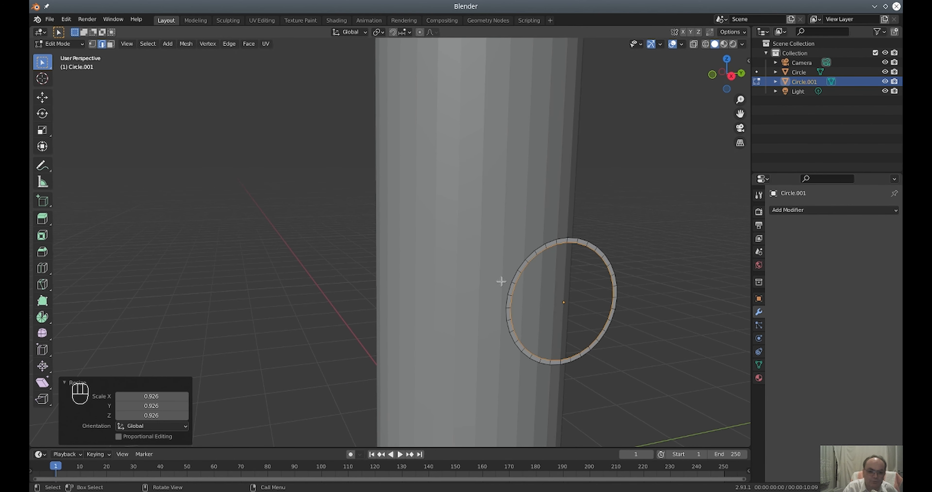
pyautogui.moveTo(619, 293)
pyautogui.mouseDown(button='middle')
pyautogui.moveTo(641, 298)
pyautogui.moveTo(570, 289)
pyautogui.moveTo(631, 291)
pyautogui.moveTo(613, 293)
pyautogui.mouseUp(button='middle')
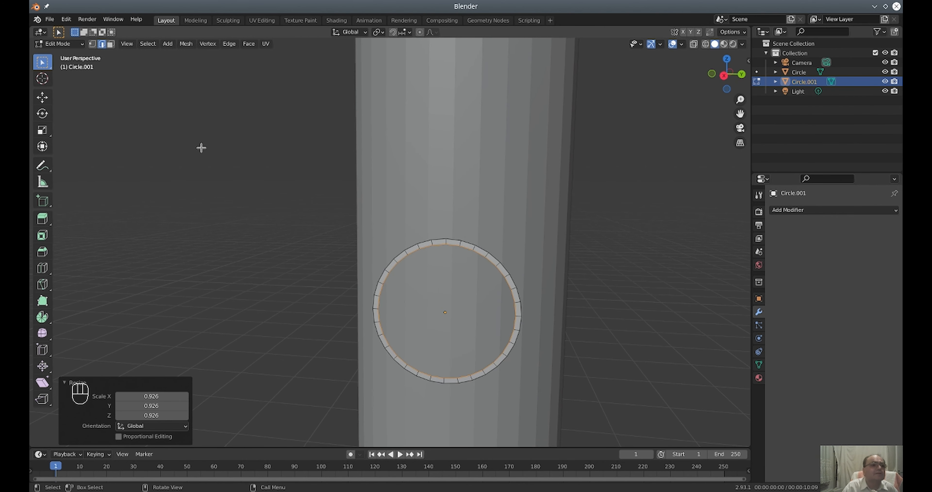
pyautogui.click(60, 44)
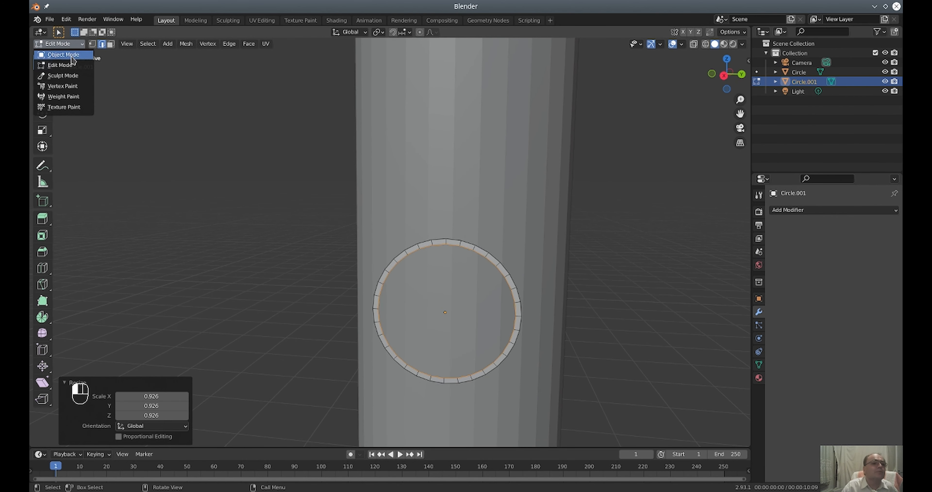
pyautogui.click(67, 57)
# Step: Add a Shrinkwrap modifier to the ring with the tube object Circle as its target
pyautogui.moveTo(568, 343); pyautogui.dragTo(622, 335, button='middle')
pyautogui.click(821, 210)
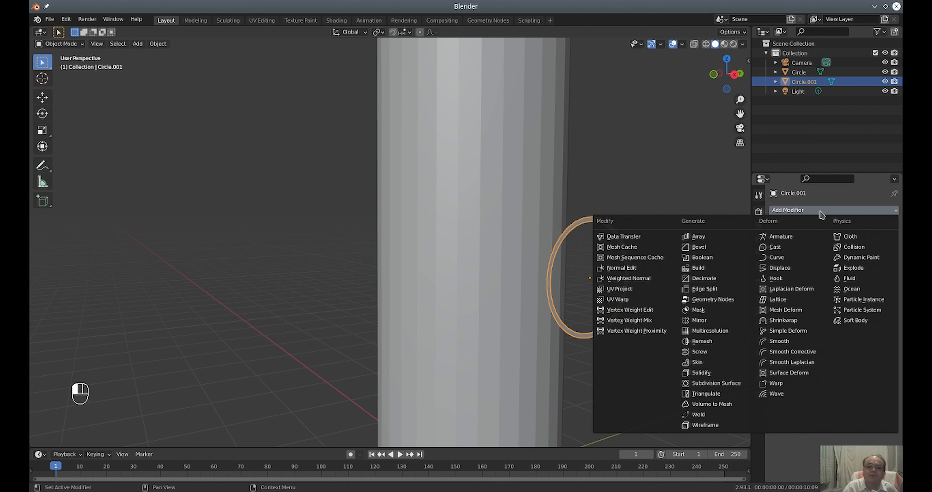
pyautogui.click(816, 321)
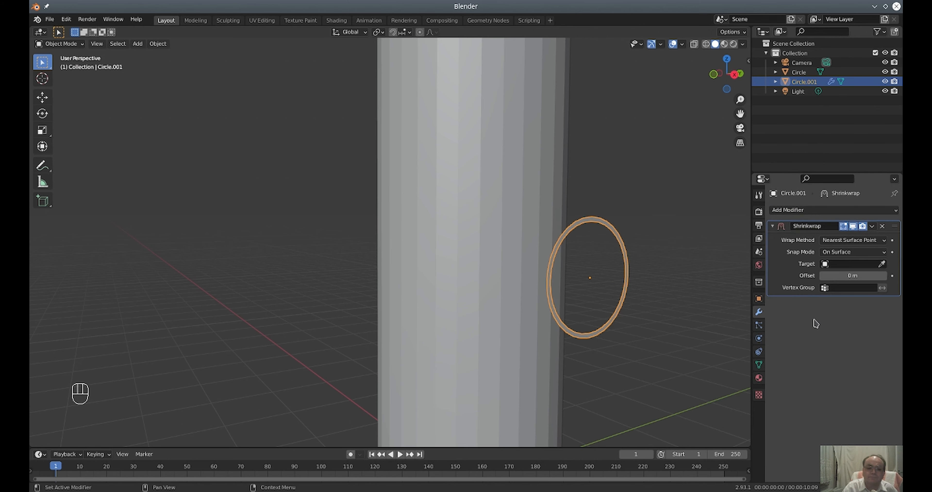
pyautogui.moveTo(672, 305); pyautogui.dragTo(637, 310, button='middle')
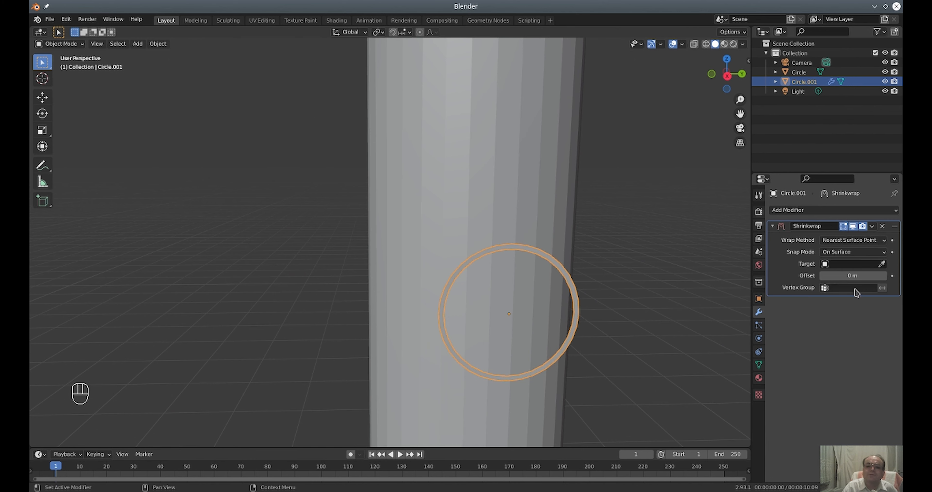
pyautogui.click(852, 265)
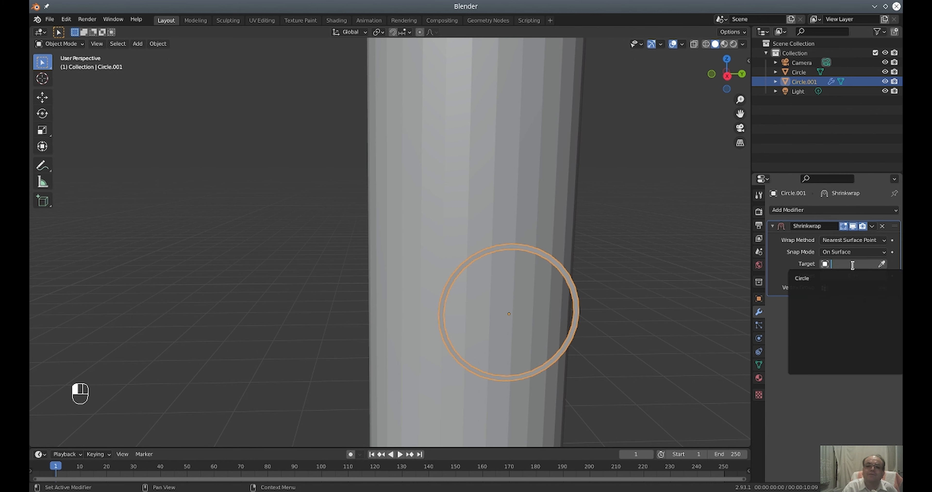
pyautogui.click(808, 278)
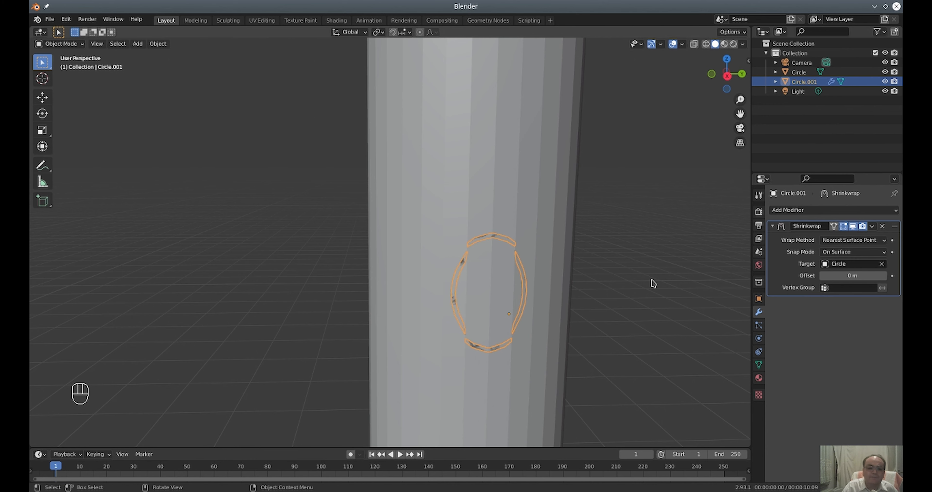
# Step: Set the Shrinkwrap wrap method to Project with the Negative direction also enabled, and apply the modifier
pyautogui.click(839, 240)
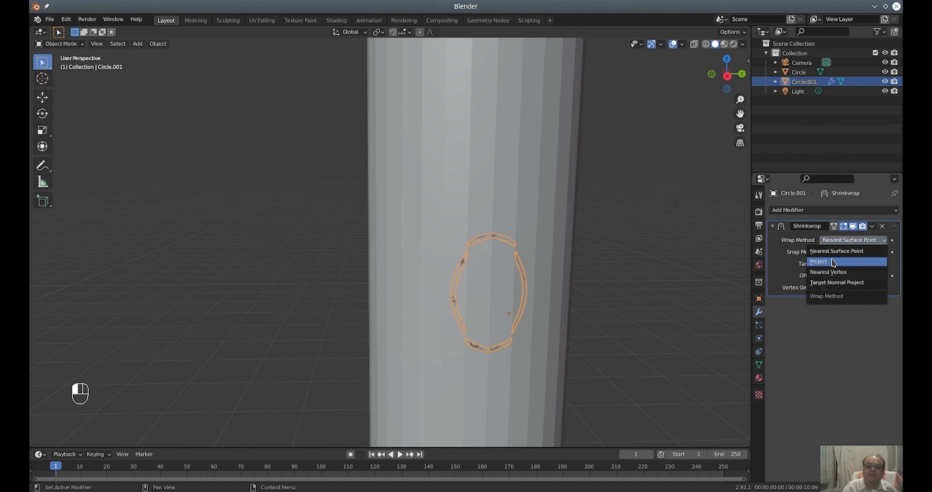
pyautogui.click(830, 262)
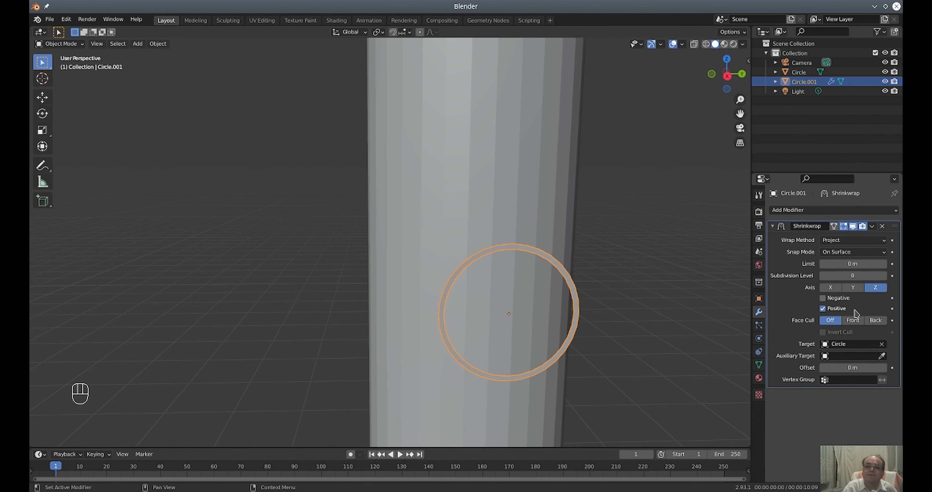
pyautogui.click(824, 298)
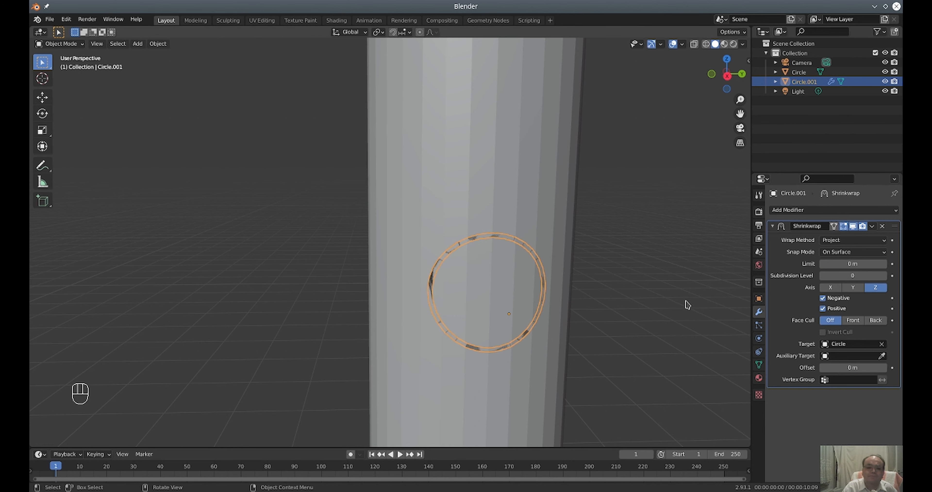
pyautogui.moveTo(687, 301)
pyautogui.mouseDown(button='middle')
pyautogui.moveTo(585, 260)
pyautogui.moveTo(692, 299)
pyautogui.moveTo(684, 299)
pyautogui.mouseUp(button='middle')
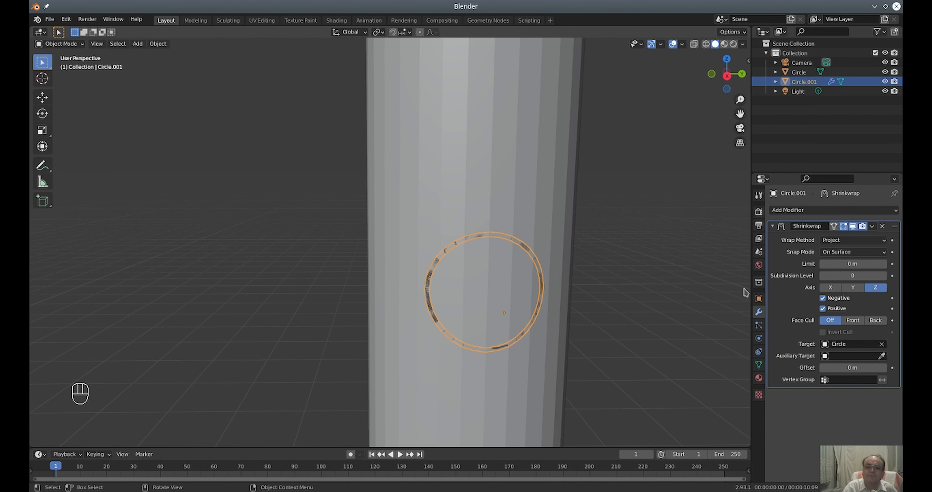
pyautogui.click(872, 227)
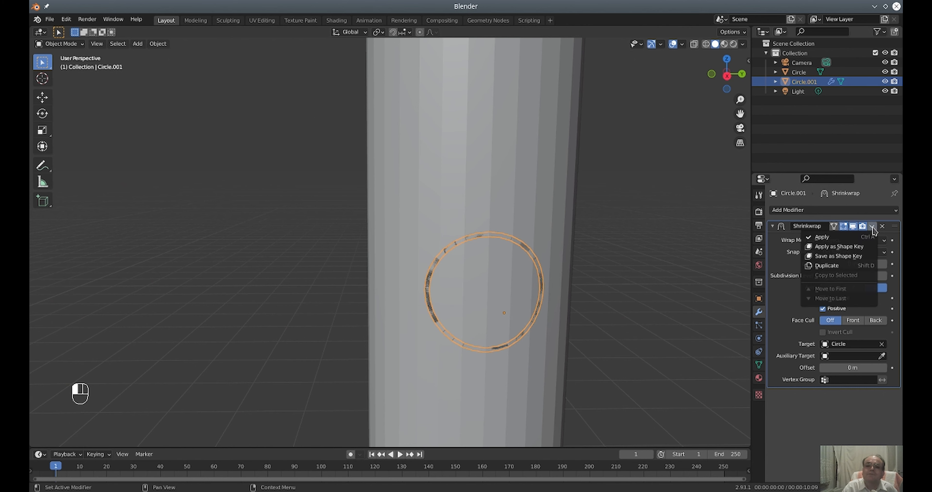
pyautogui.click(849, 238)
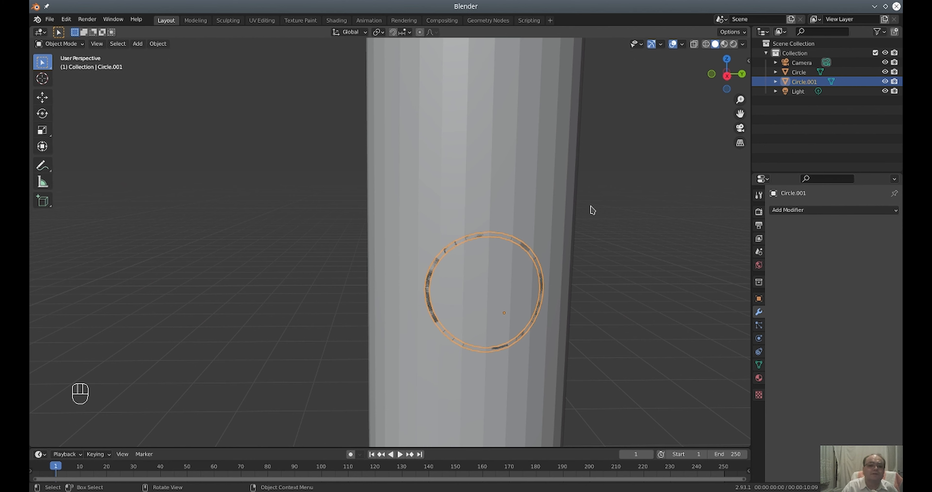
pyautogui.click(545, 213)
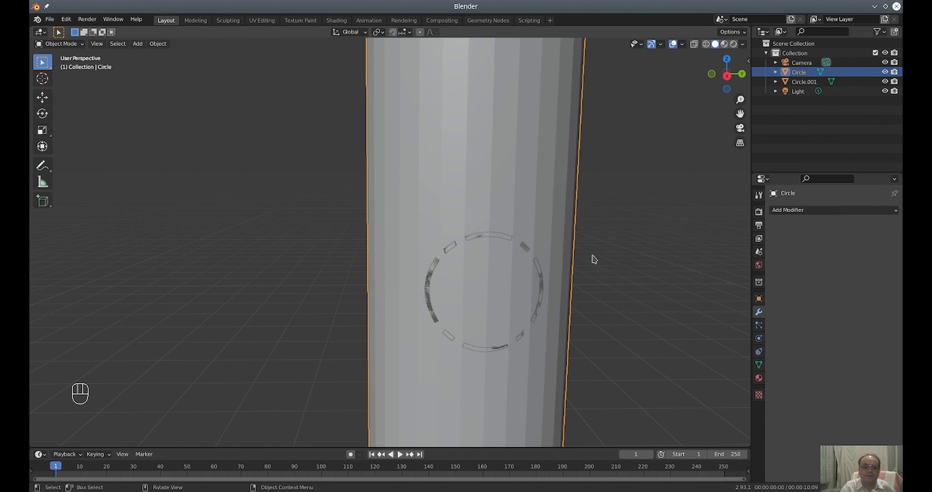
pyautogui.press('shift')
pyautogui.keyDown('shift'); pyautogui.click(500, 238); pyautogui.keyUp('shift')
pyautogui.click(615, 237)
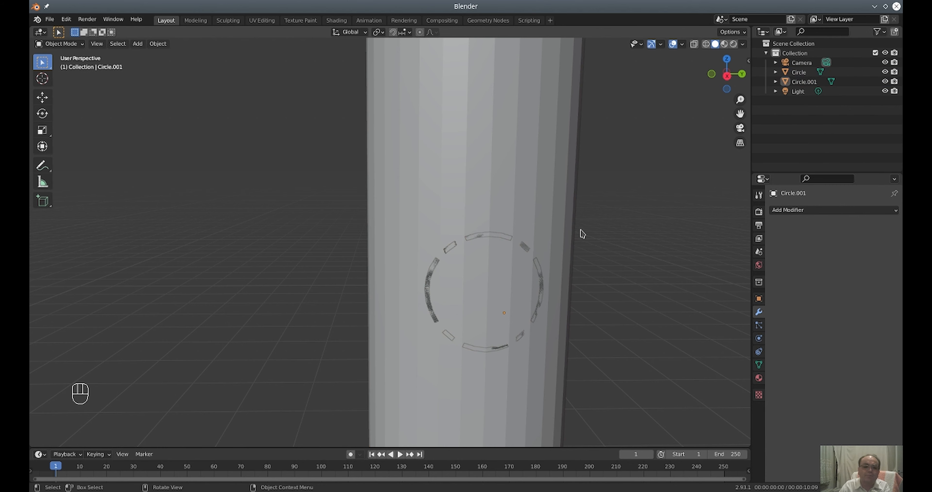
# Step: Select the tube and put it into Edit Mode, with the projected ring on its wall in close view
pyautogui.click(551, 204)
pyautogui.scroll(-5, 602, 218)
pyautogui.scroll(1, 603, 219)
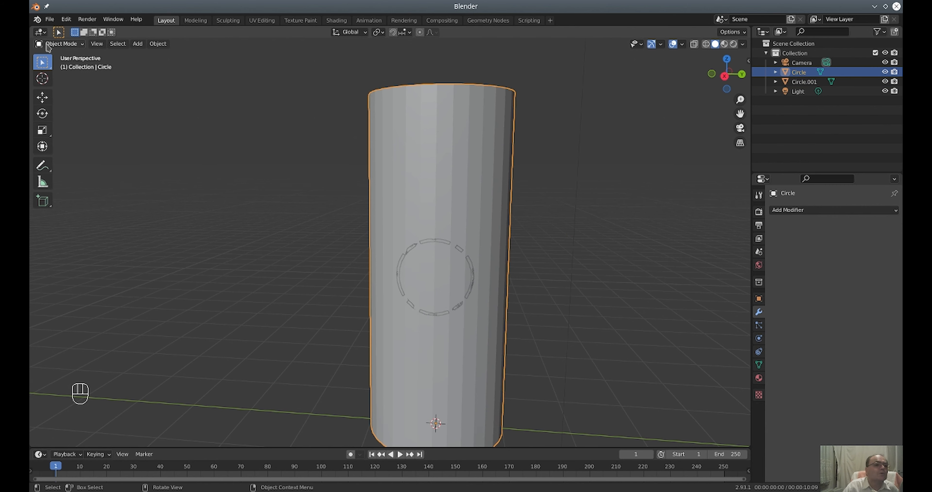
pyautogui.click(59, 44)
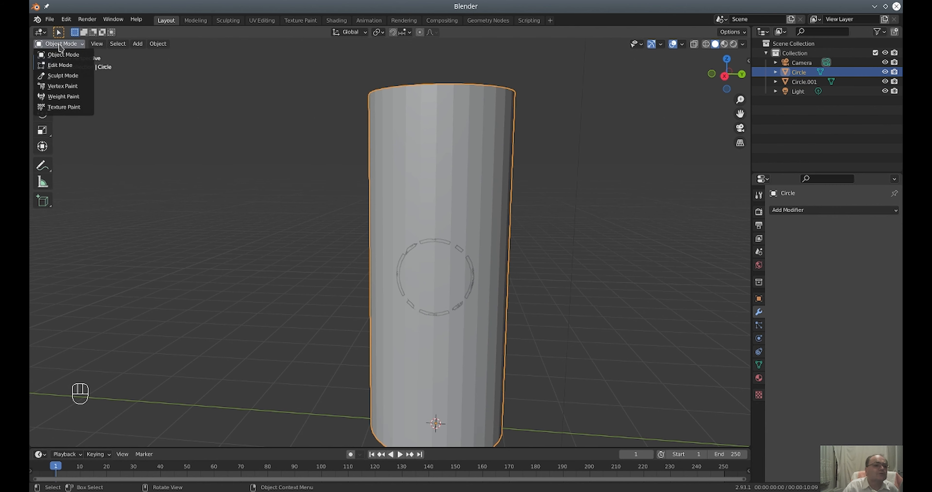
pyautogui.click(59, 65)
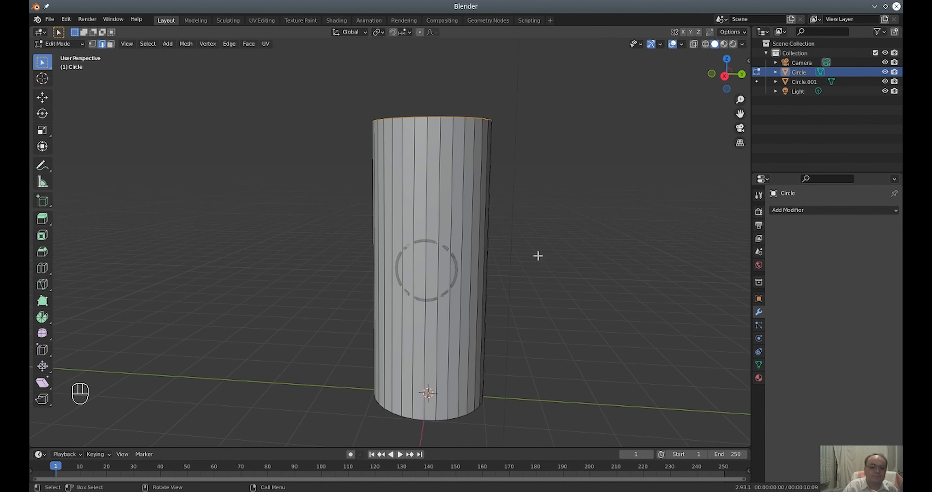
pyautogui.scroll(4, 538, 257)
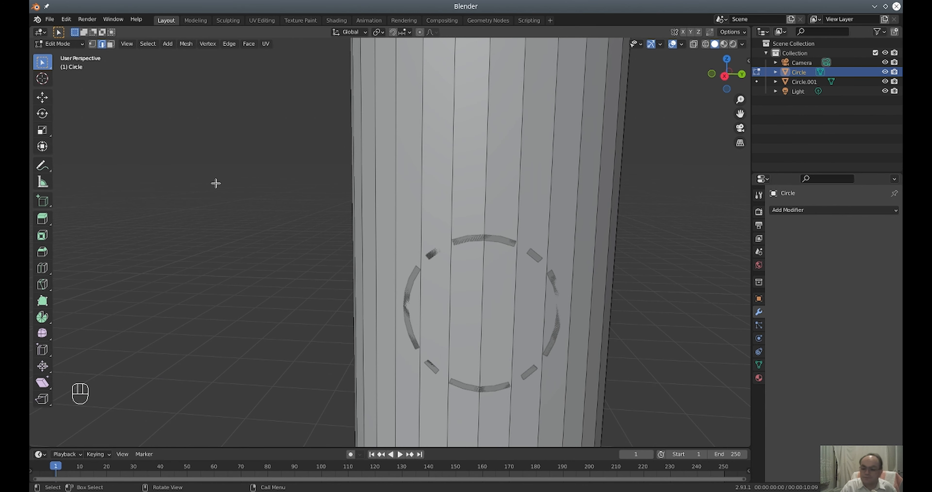
# Step: Add two horizontal loop cuts around the tube, one just above the ring and one just below it
pyautogui.press('ctrl')
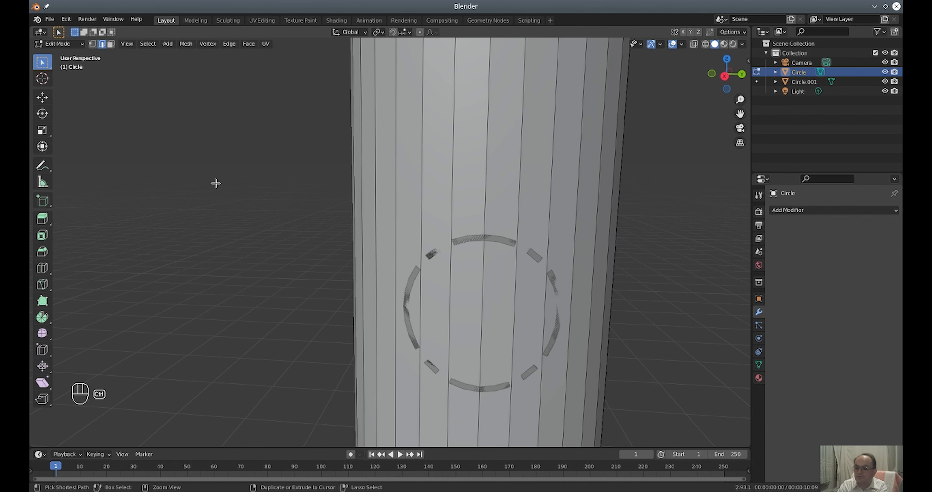
pyautogui.hotkey('ctrl', 'r')
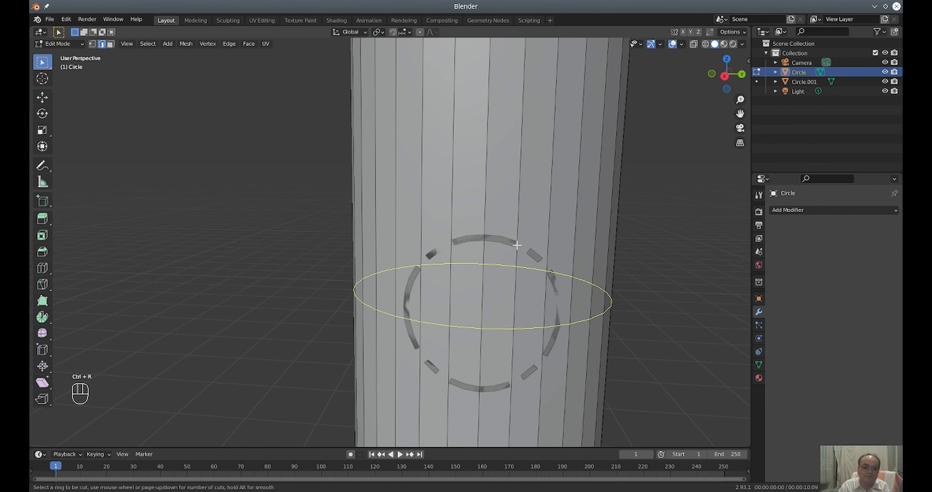
pyautogui.click(500, 215)
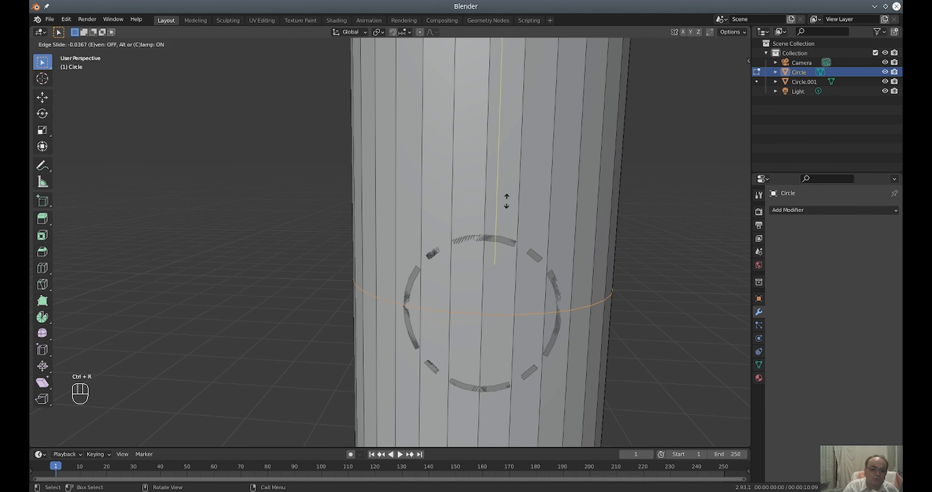
pyautogui.click(510, 124)
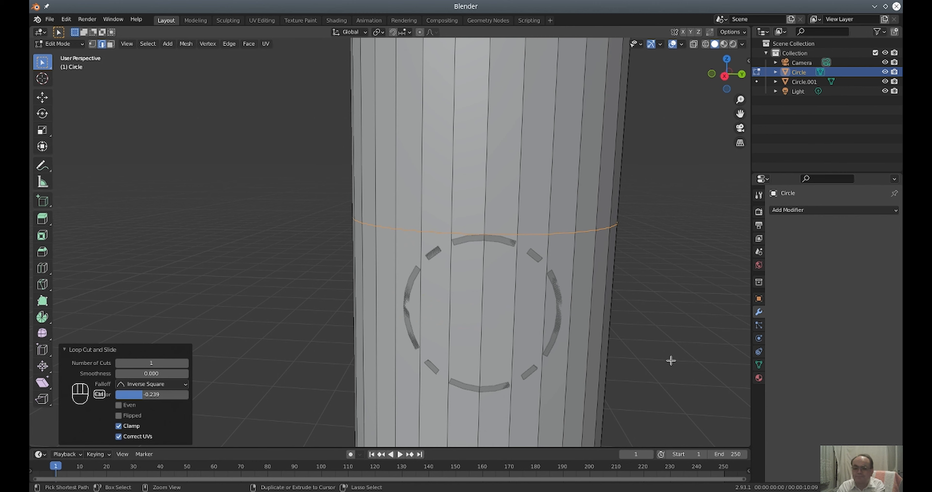
pyautogui.hotkey('ctrl', 'r')
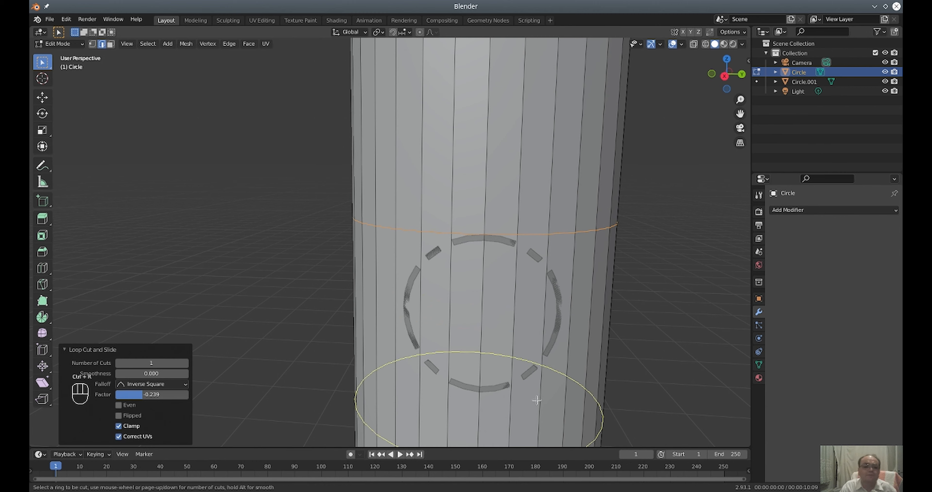
pyautogui.click(529, 379)
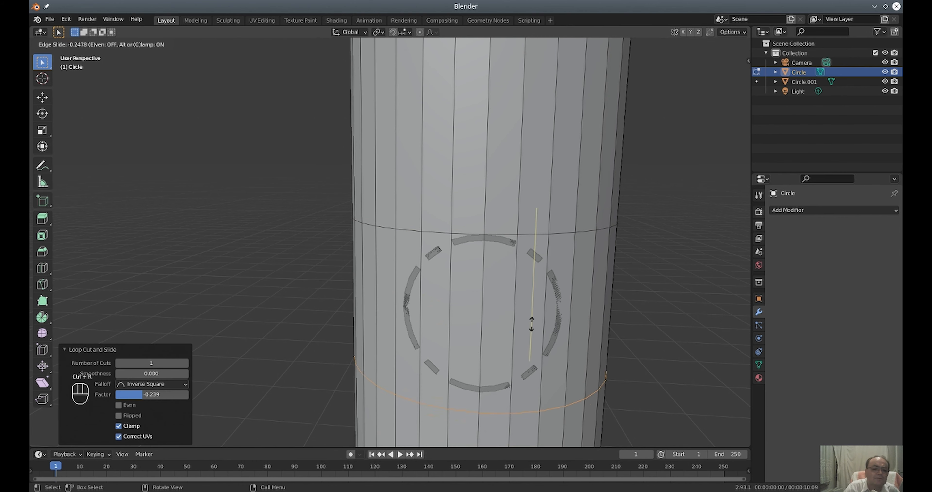
pyautogui.click(530, 309)
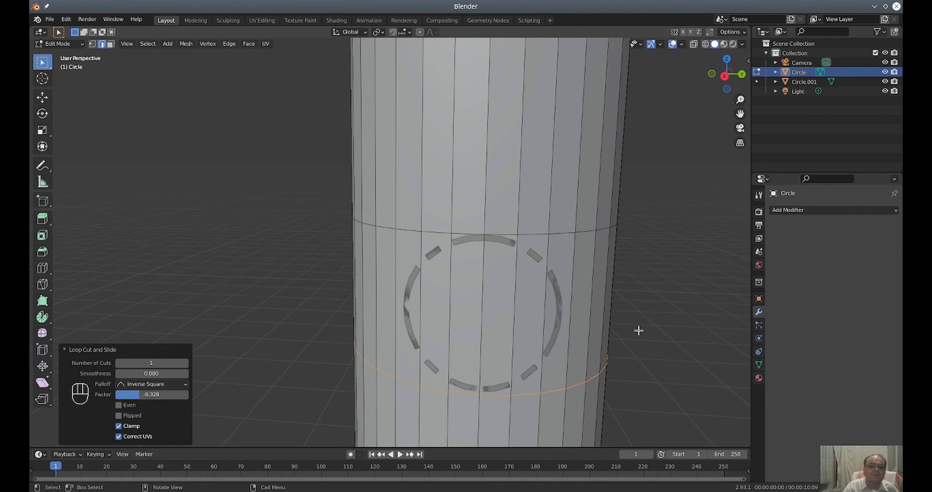
pyautogui.click(631, 332)
pyautogui.moveTo(670, 330)
pyautogui.mouseDown(button='middle')
pyautogui.moveTo(672, 316)
pyautogui.moveTo(674, 325)
pyautogui.mouseUp(button='middle')
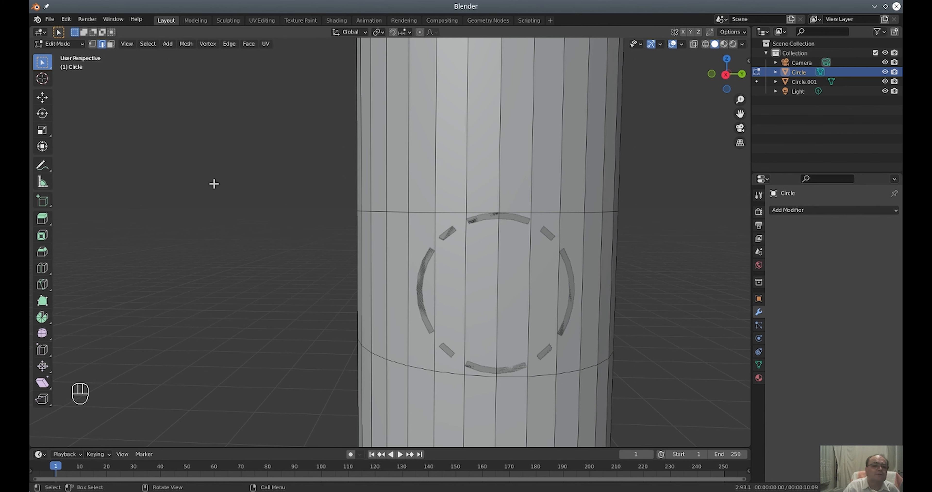
# Step: Delete the six tube wall faces behind the ring, between the two loop cuts
pyautogui.click(111, 45)
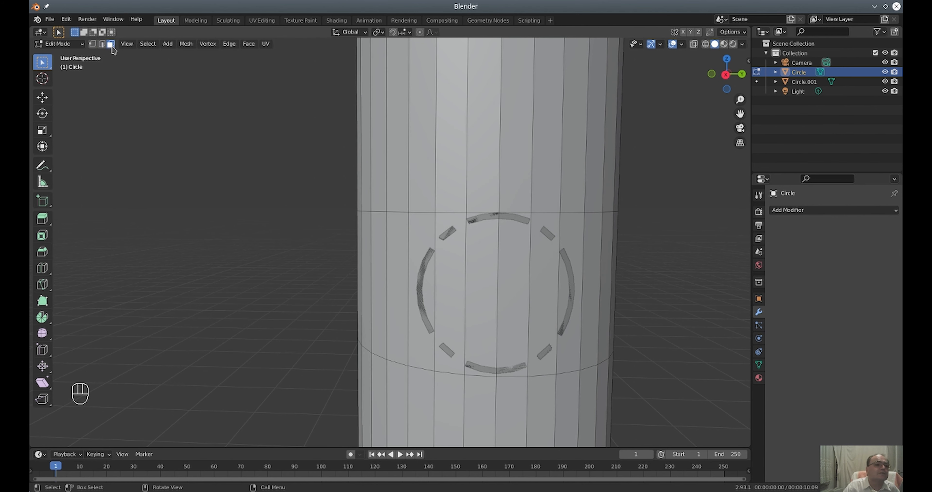
pyautogui.click(421, 281)
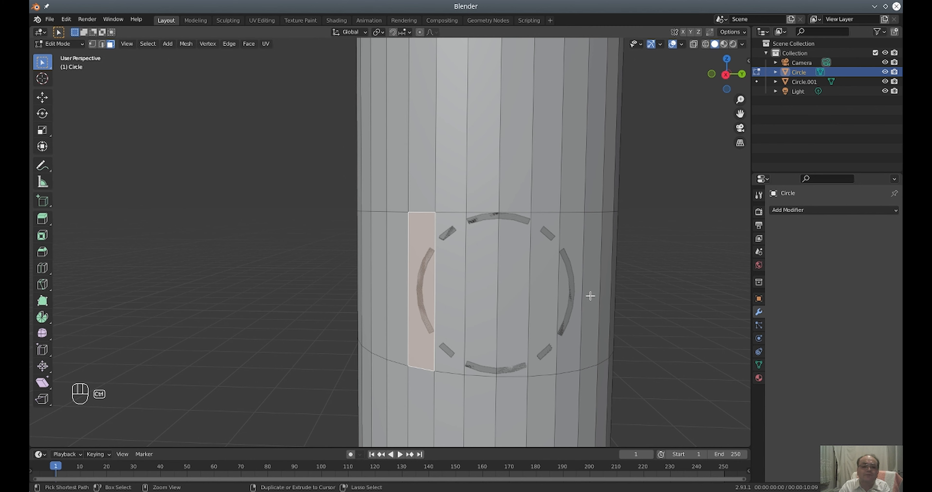
pyautogui.keyDown('ctrl'); pyautogui.click(574, 295); pyautogui.keyUp('ctrl')
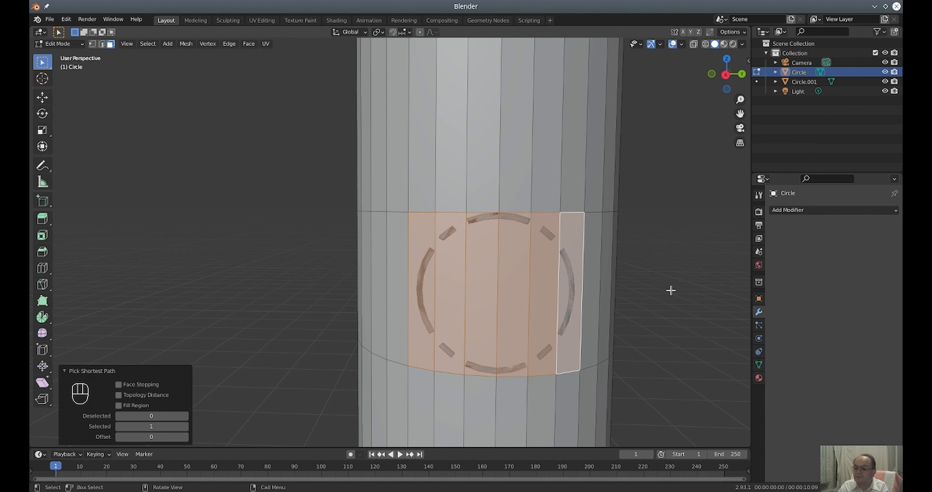
pyautogui.press('x')
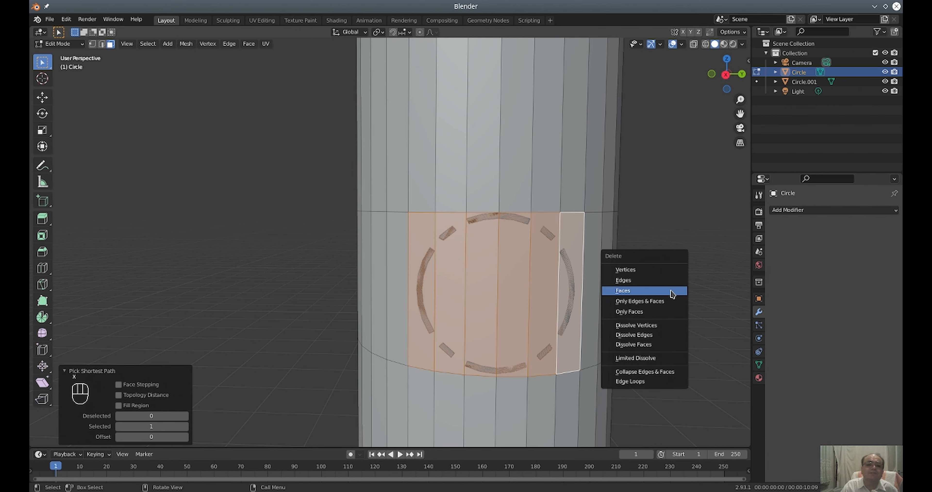
pyautogui.click(672, 294)
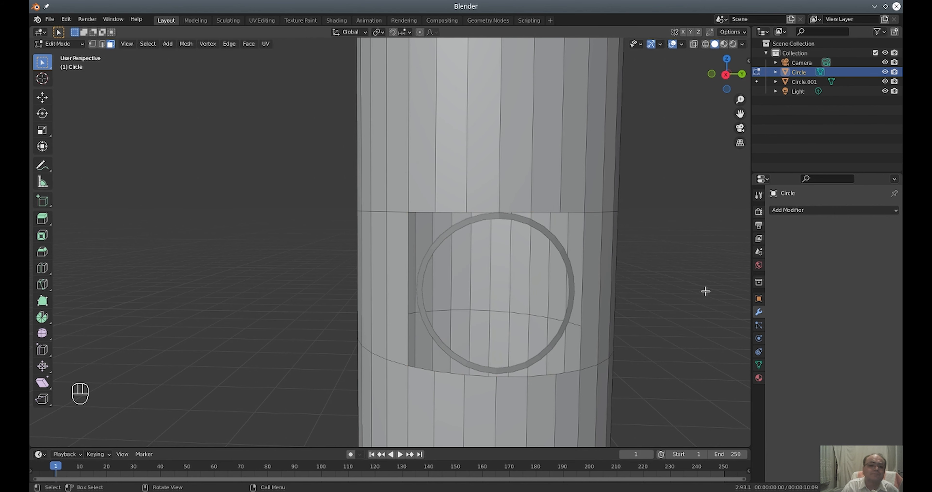
pyautogui.scroll(3, 553, 295)
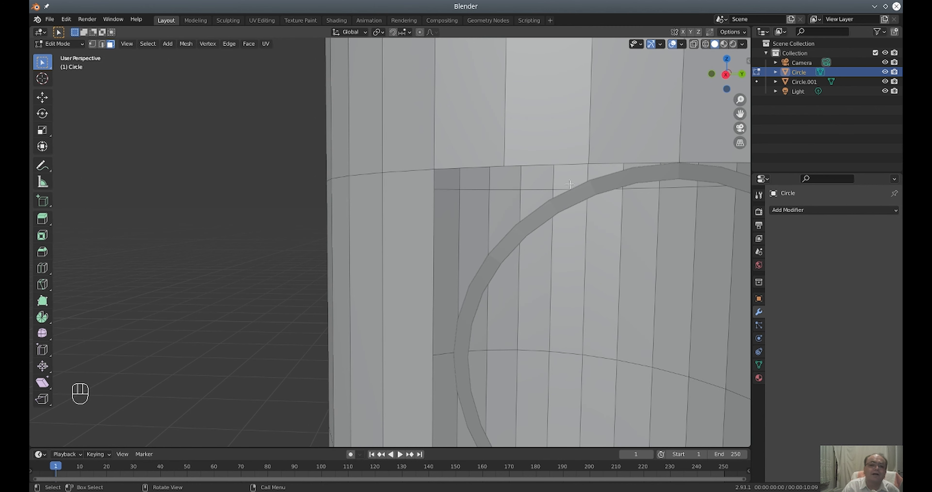
pyautogui.scroll(-4, 659, 284)
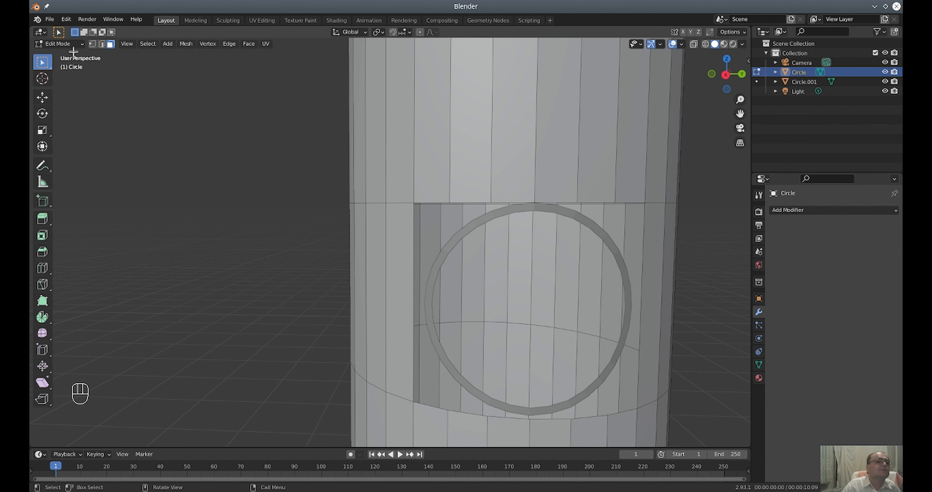
# Step: Return to Object Mode and move the ring down about 0.0065 m along the global Z axis
pyautogui.click(70, 45)
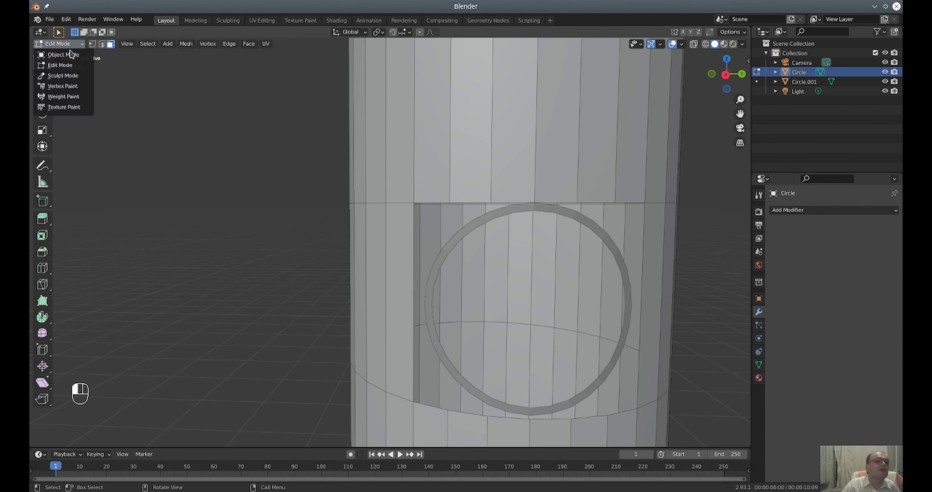
pyautogui.click(71, 54)
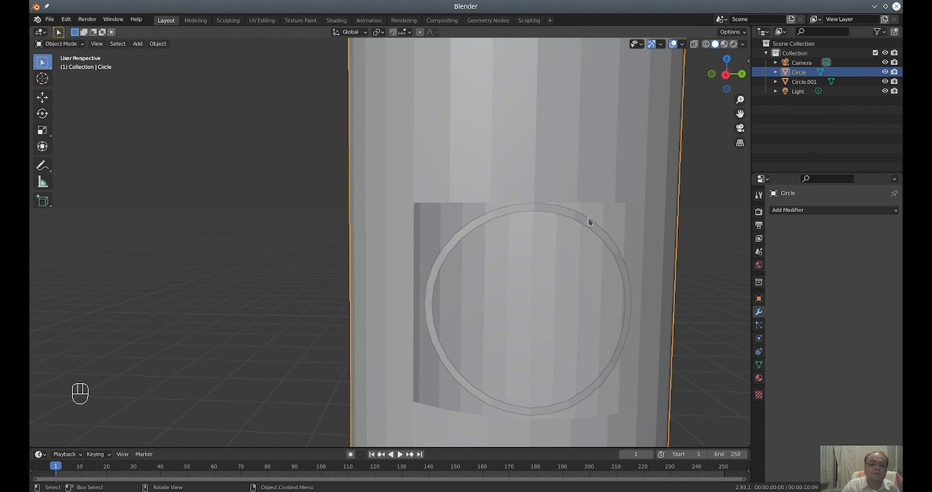
pyautogui.click(575, 216)
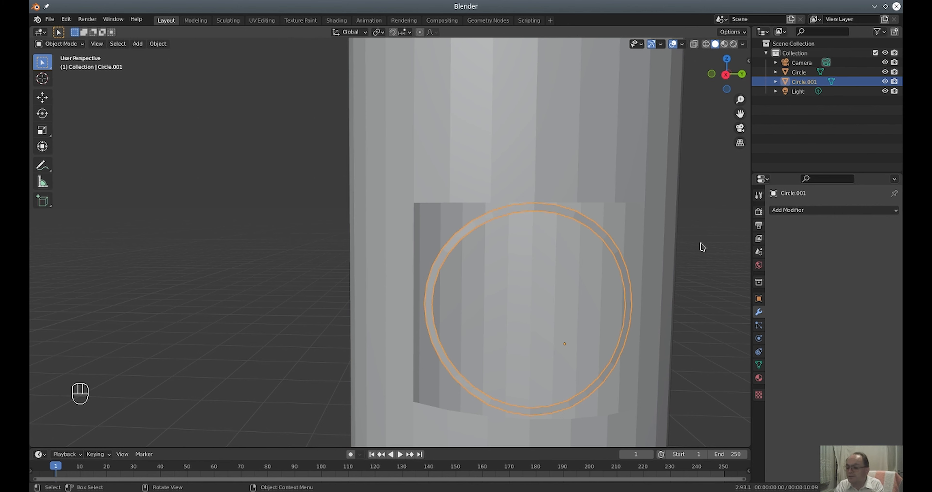
pyautogui.press('g')
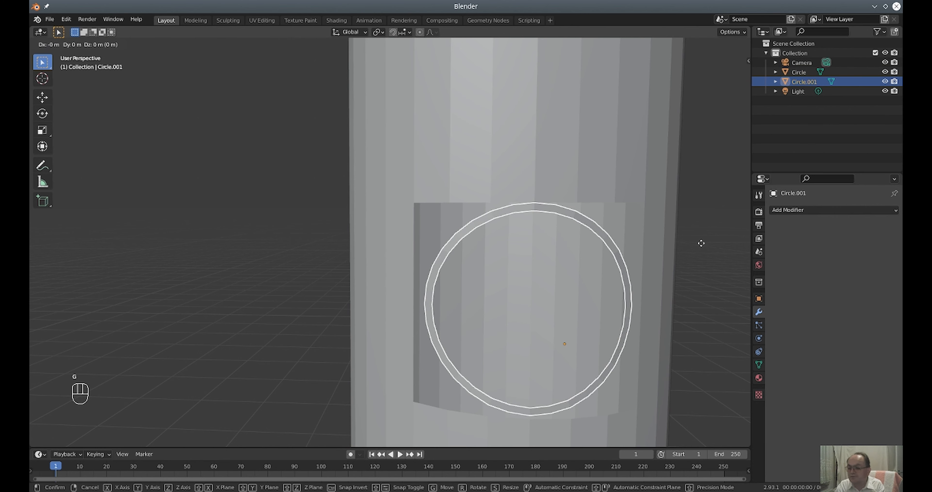
pyautogui.press('z')
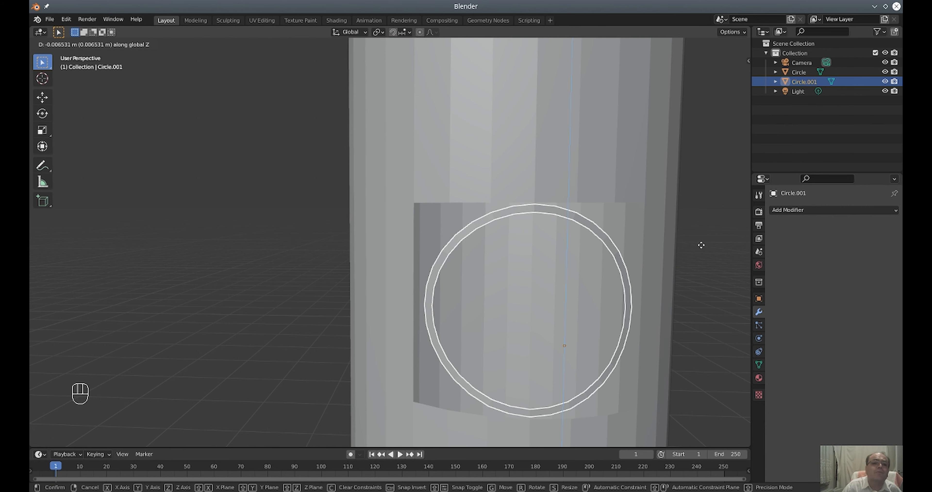
pyautogui.click(701, 245)
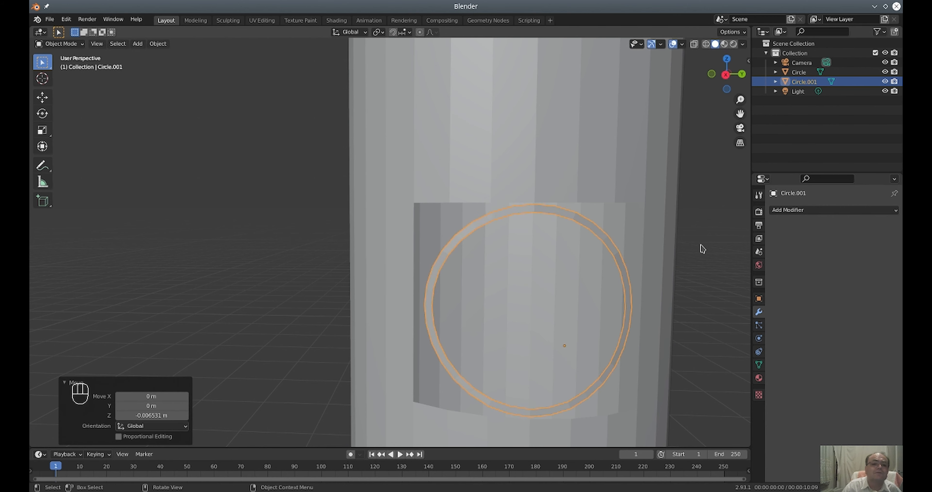
pyautogui.click(689, 287)
# Step: Join the tube and the ring into a single object, with the ring as the active object
pyautogui.scroll(5, 665, 306)
pyautogui.moveTo(661, 301)
pyautogui.mouseDown(button='middle')
pyautogui.moveTo(641, 312)
pyautogui.moveTo(639, 264)
pyautogui.moveTo(633, 274)
pyautogui.moveTo(659, 295)
pyautogui.mouseUp(button='middle')
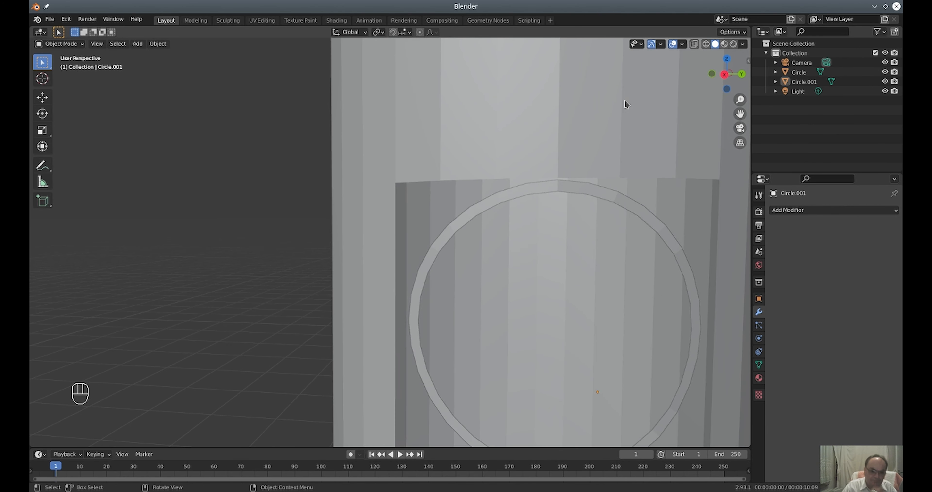
pyautogui.click(601, 122)
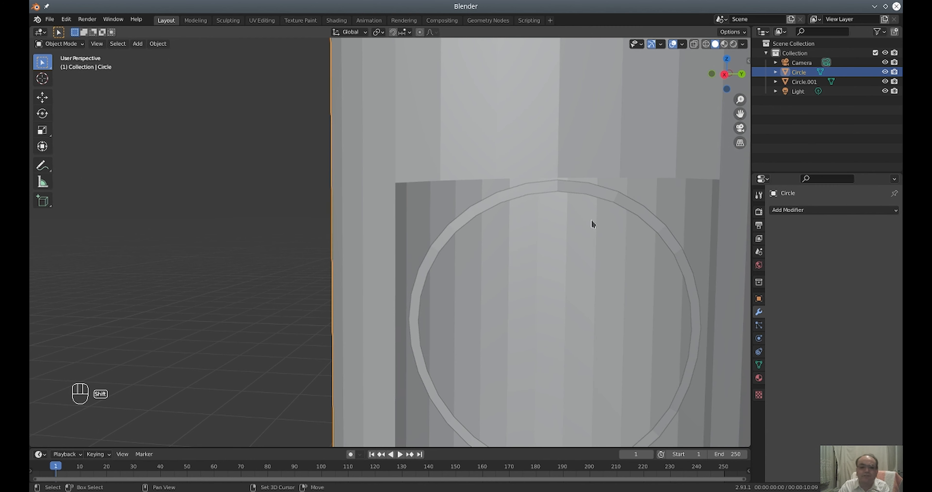
pyautogui.keyDown('shift'); pyautogui.click(581, 189); pyautogui.keyUp('shift')
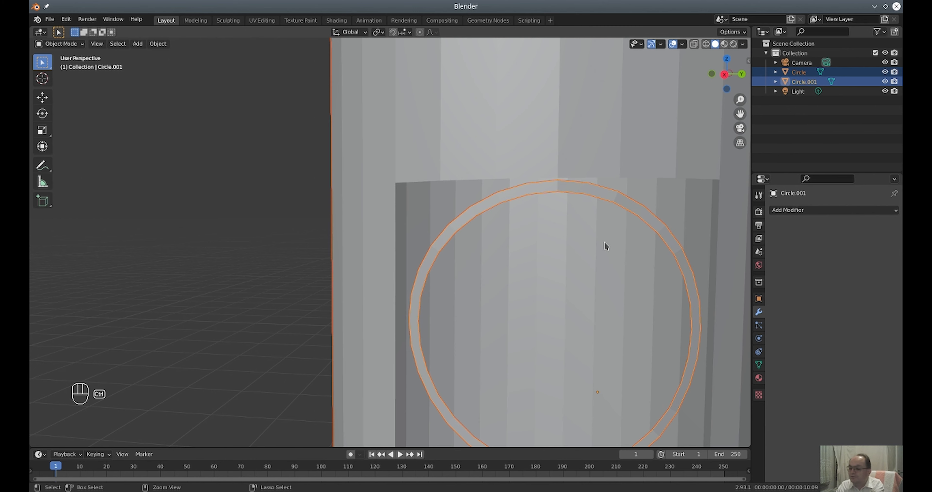
pyautogui.hotkey('ctrl', 'j')
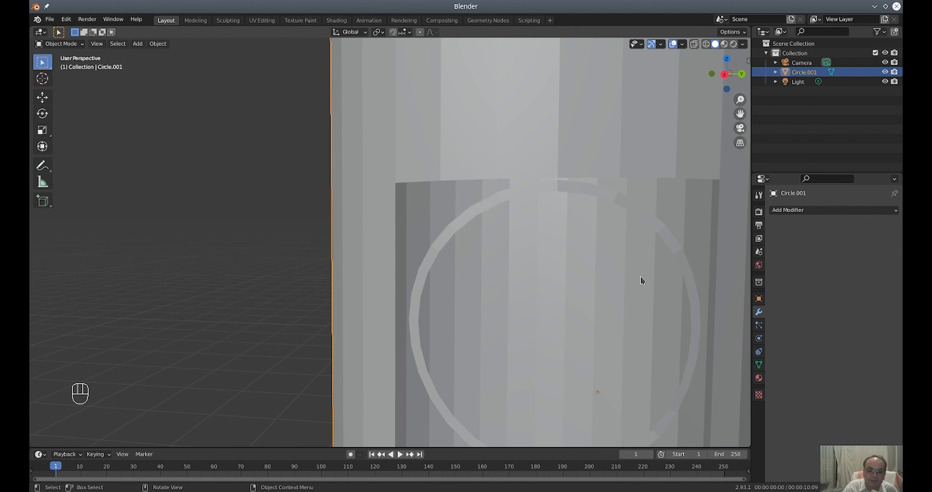
pyautogui.click(210, 224)
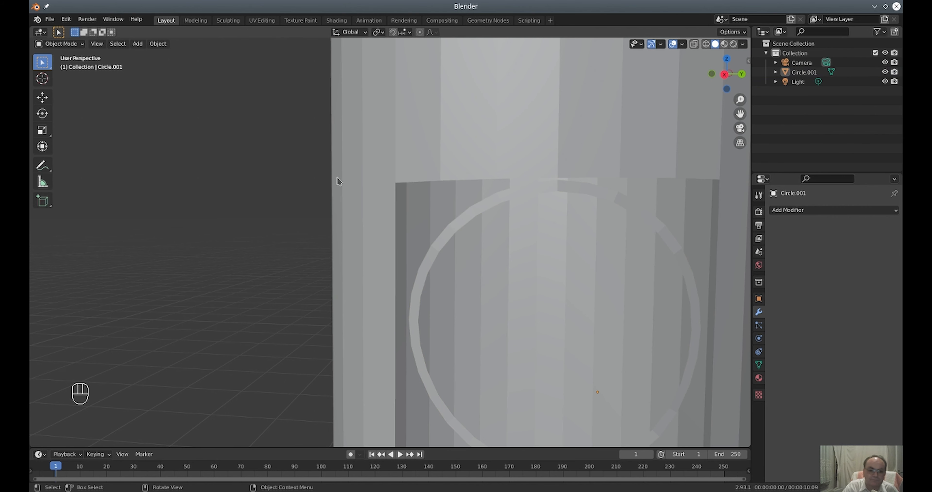
# Step: Put the joined tube and ring object into Edit Mode and switch to edge selection
pyautogui.click(532, 114)
pyautogui.scroll(-4, 512, 129)
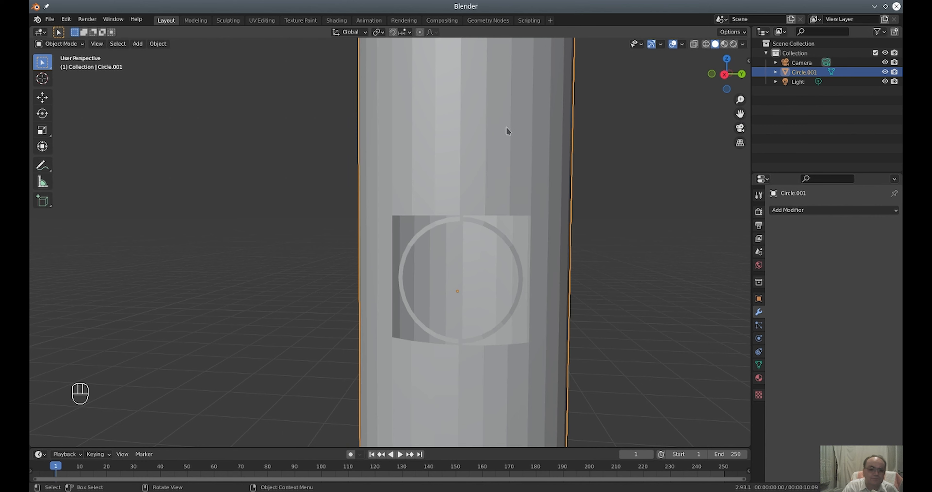
pyautogui.moveTo(507, 132); pyautogui.dragTo(514, 133, button='middle')
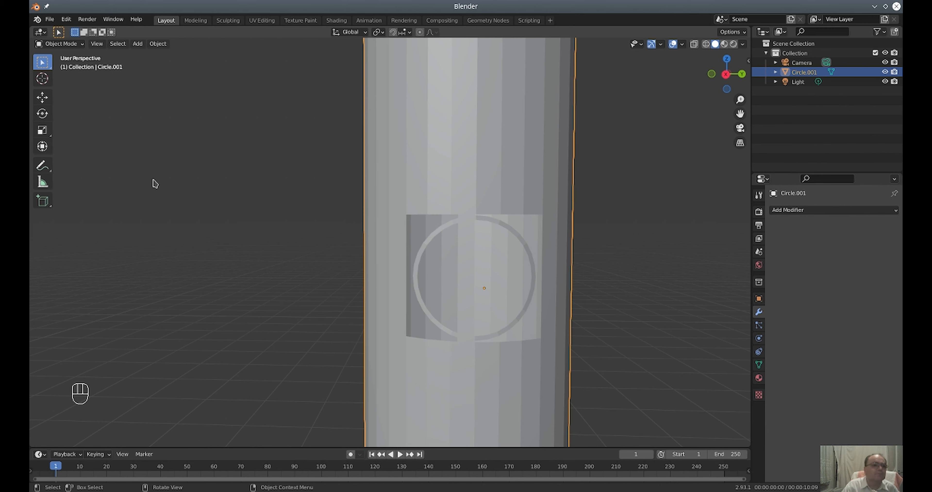
pyautogui.click(71, 45)
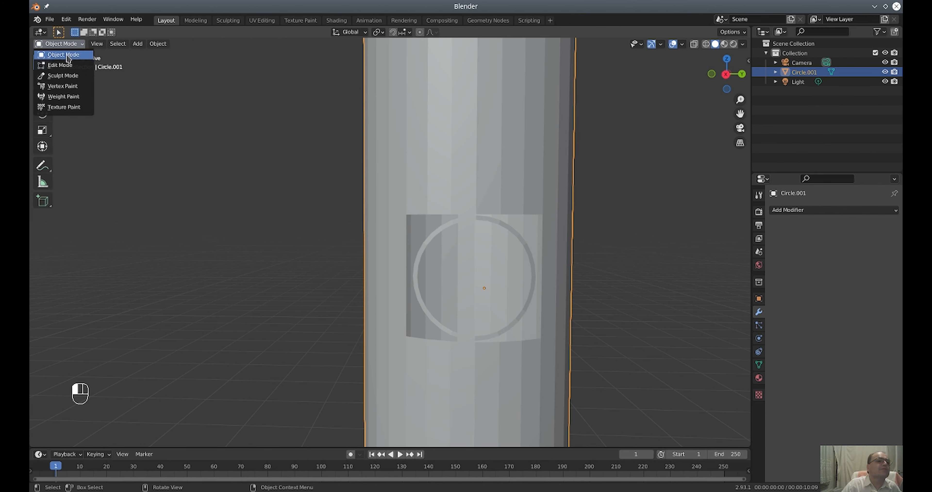
pyautogui.click(70, 66)
pyautogui.scroll(6, 593, 217)
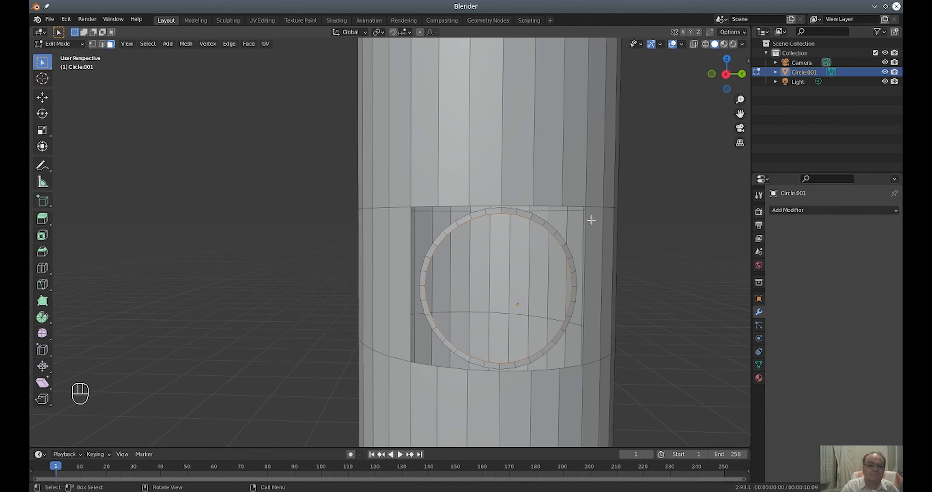
pyautogui.moveTo(609, 223); pyautogui.dragTo(595, 222, button='middle')
pyautogui.click(102, 44)
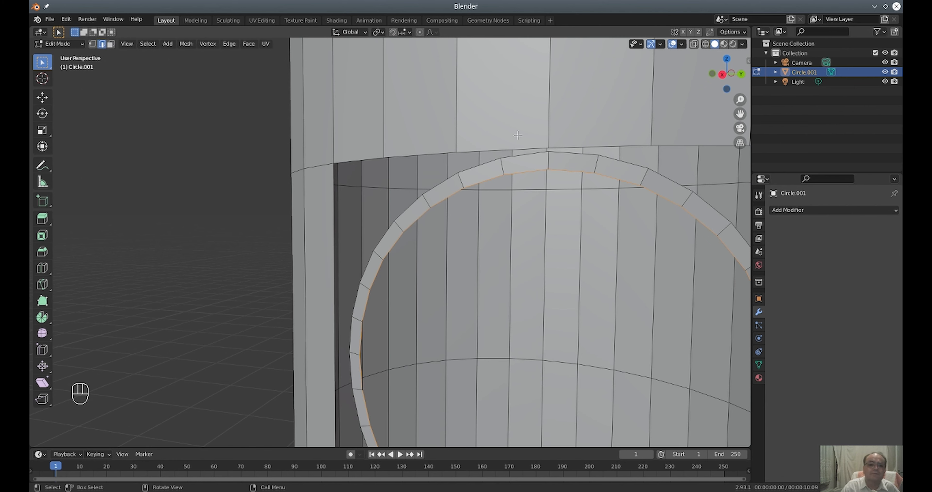
# Step: Fill a face between two outer edges at the top of the ring and the opening's upper edge directly above them
pyautogui.click(536, 152)
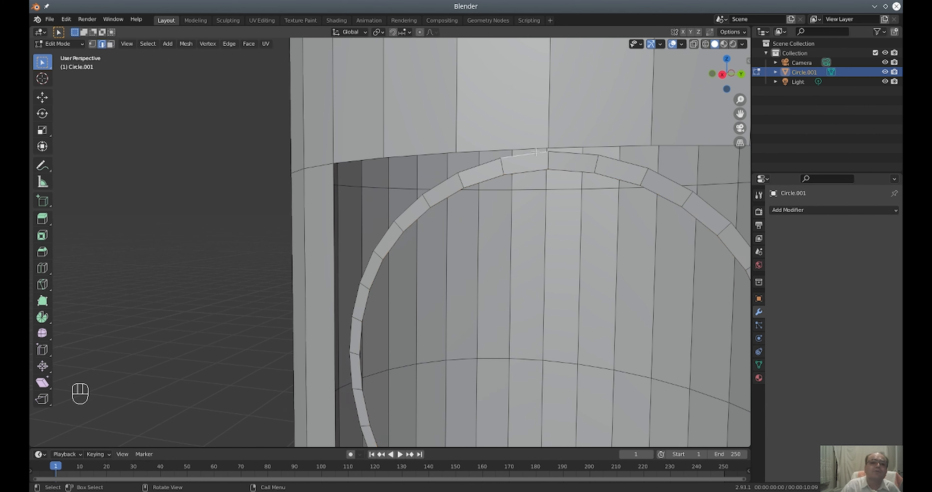
pyautogui.press('shift')
pyautogui.keyDown('shift'); pyautogui.click(491, 159); pyautogui.keyUp('shift')
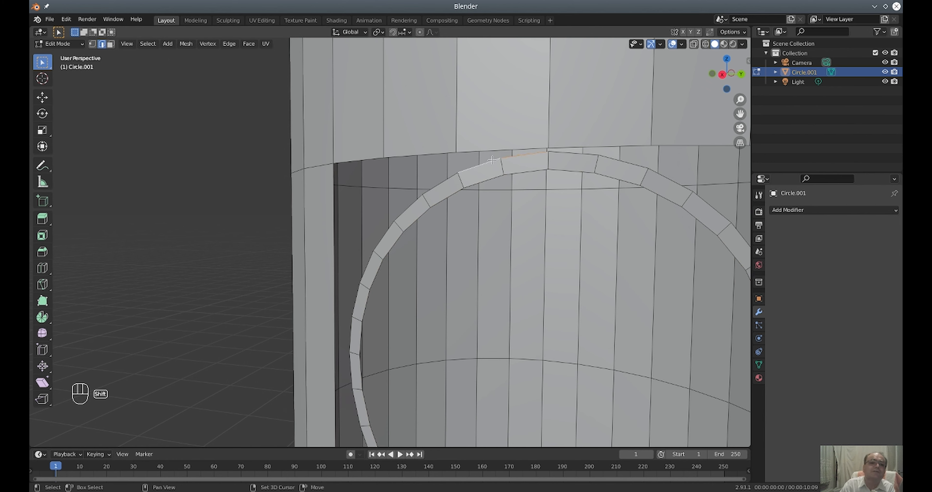
pyautogui.keyDown('shift'); pyautogui.click(508, 149); pyautogui.keyUp('shift')
pyautogui.press('f')
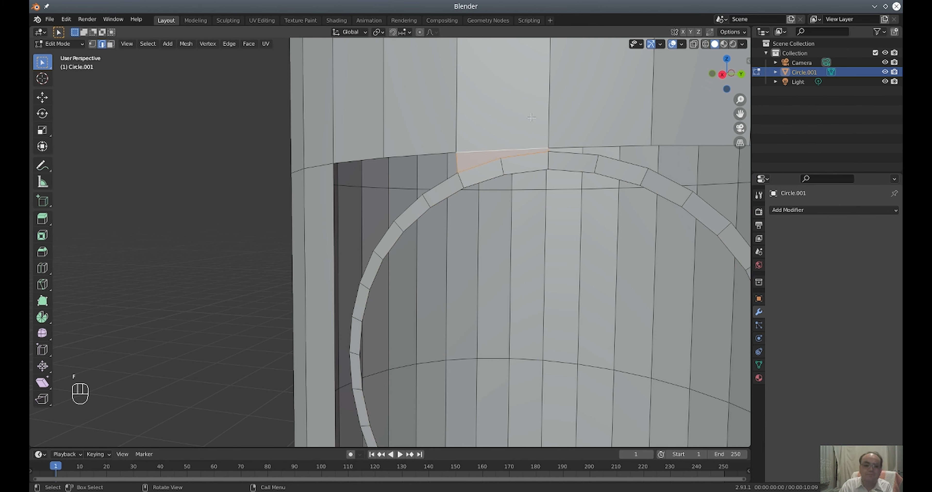
# Step: Fill a face between the two outer ring edges just right of the top centre and the opening's upper edge above them
pyautogui.click(589, 155)
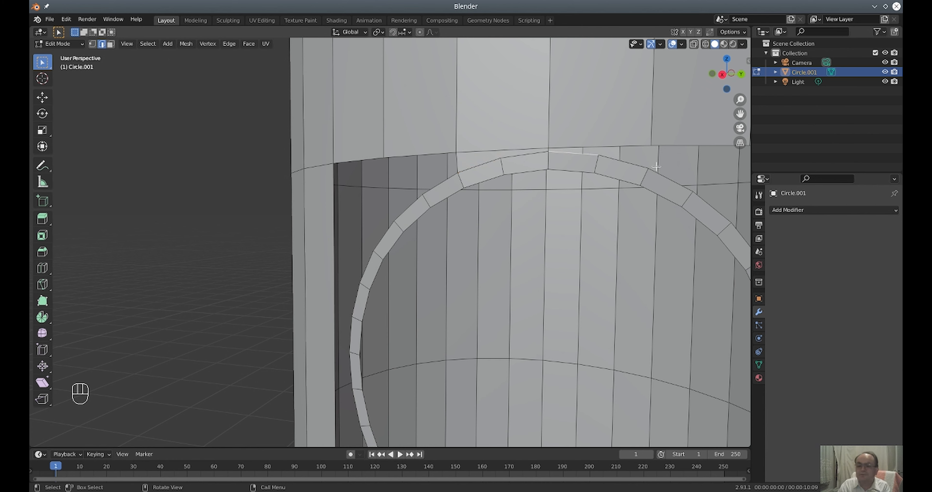
pyautogui.keyDown('shift'); pyautogui.click(628, 158); pyautogui.keyUp('shift')
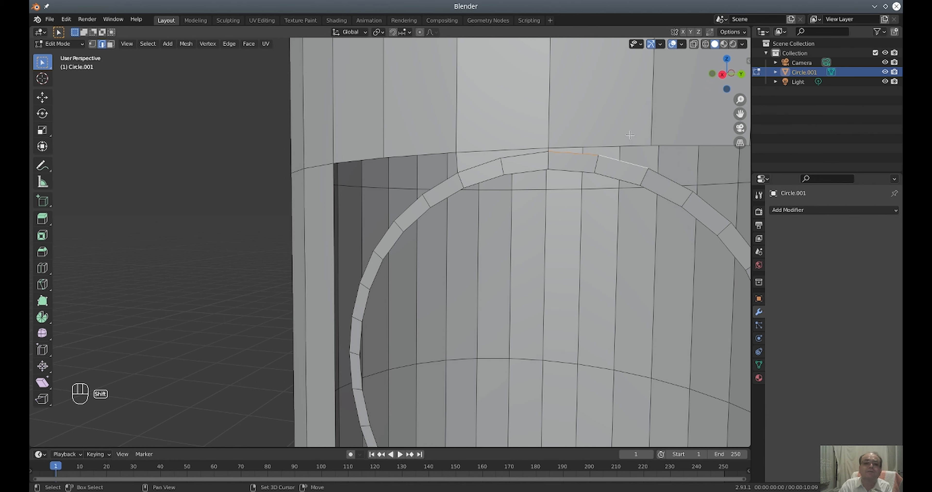
pyautogui.press('f')
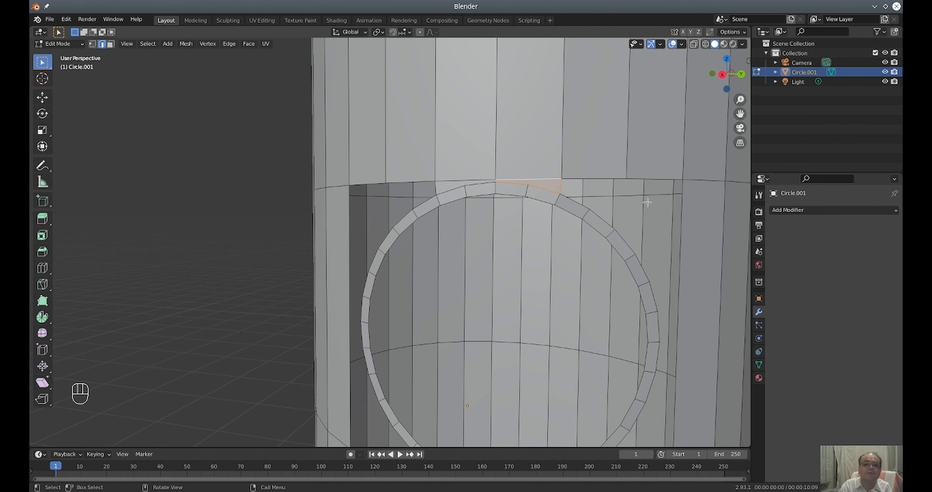
# Step: Fill the adjoining face on the upper right from the next two outer ring edges and the next upper edge segment of the opening
pyautogui.scroll(-2, 656, 204)
pyautogui.click(618, 238)
pyautogui.click(605, 223)
pyautogui.keyDown('shift'); pyautogui.click(584, 203); pyautogui.keyUp('shift')
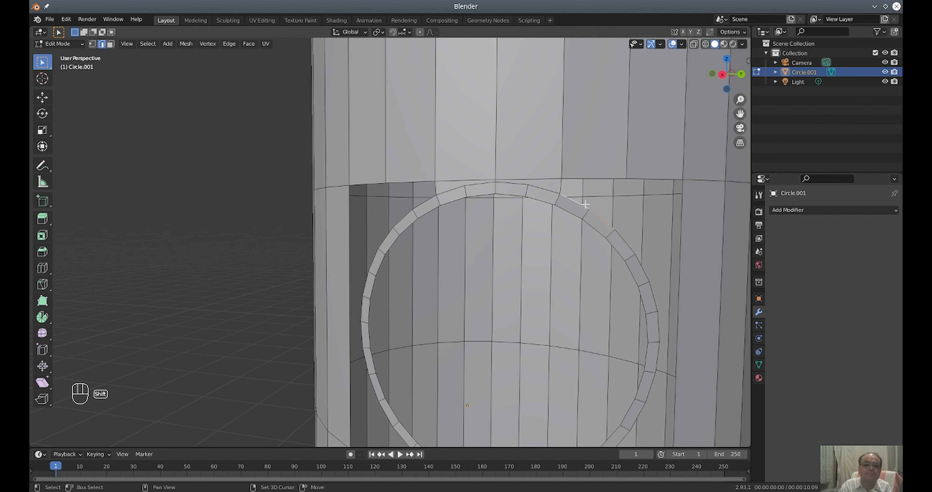
pyautogui.keyDown('shift'); pyautogui.click(603, 178); pyautogui.keyUp('shift')
pyautogui.press('f')
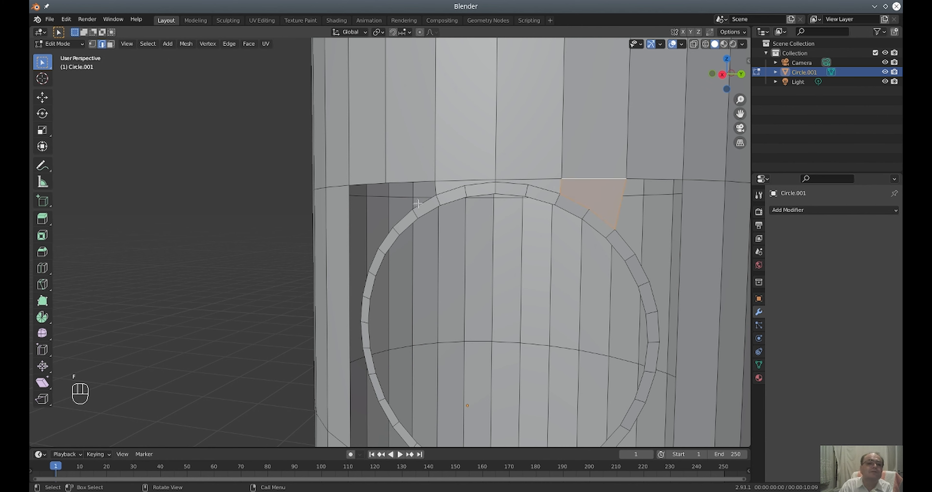
# Step: Fill the matching upper-left face between two outer ring edges and the opening's upper edge segment above them
pyautogui.click(428, 205)
pyautogui.keyDown('shift'); pyautogui.click(409, 209); pyautogui.keyUp('shift')
pyautogui.keyDown('shift'); pyautogui.click(416, 182); pyautogui.keyUp('shift')
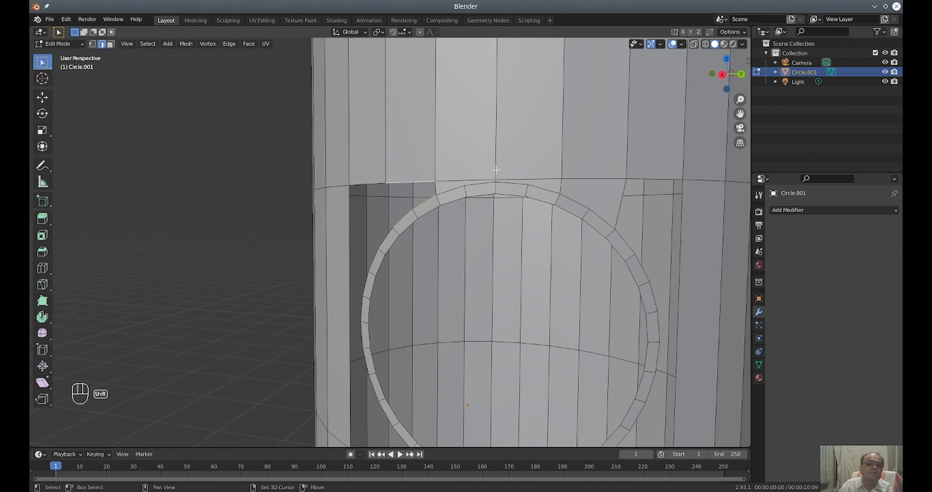
pyautogui.press('f')
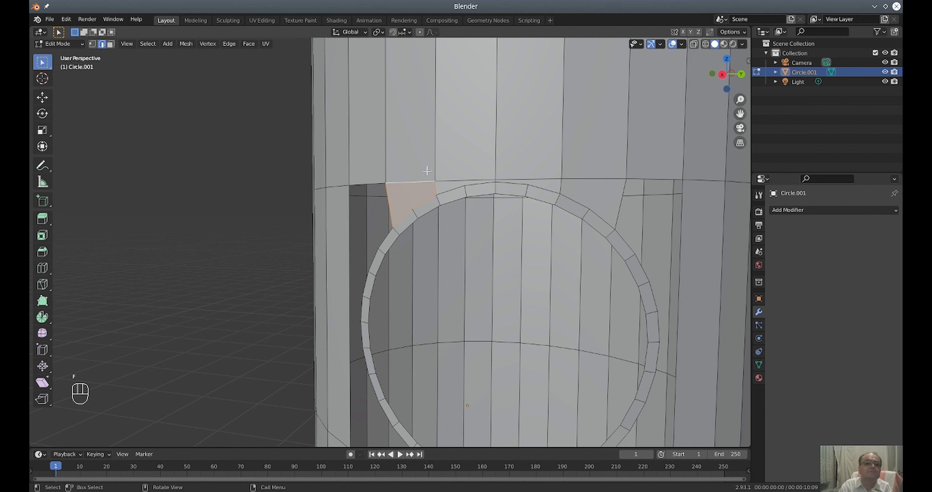
# Step: Fill the opening's upper-left corner with a face from four outer ring edges and the last upper edge segment
pyautogui.moveTo(414, 203); pyautogui.dragTo(519, 206, button='middle')
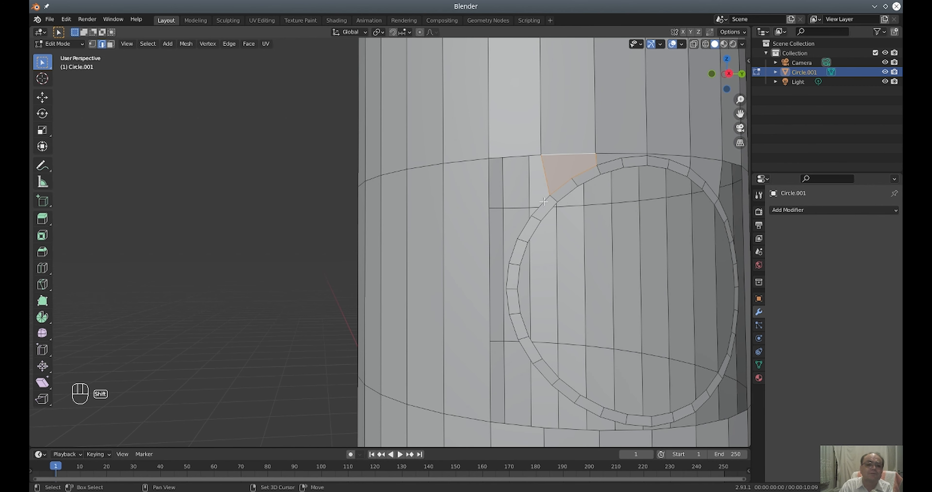
pyautogui.click(543, 132)
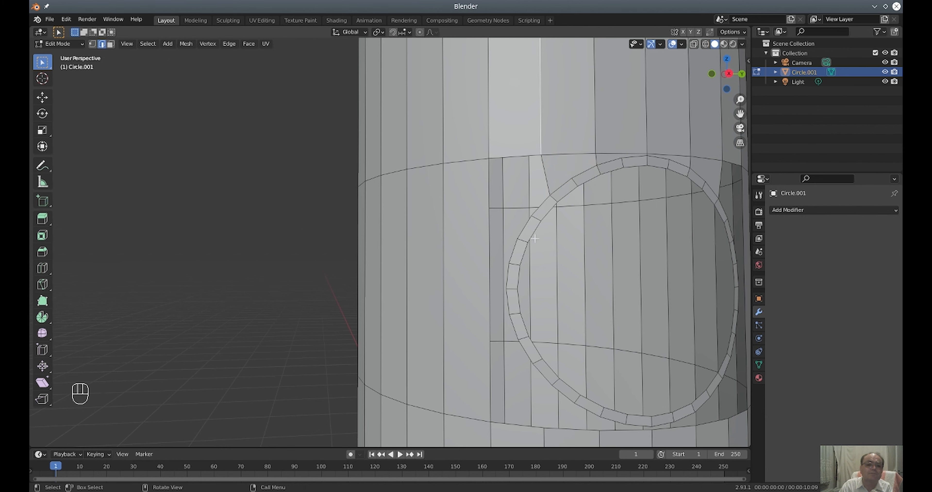
pyautogui.click(539, 202)
pyautogui.keyDown('shift'); pyautogui.click(523, 233); pyautogui.keyUp('shift')
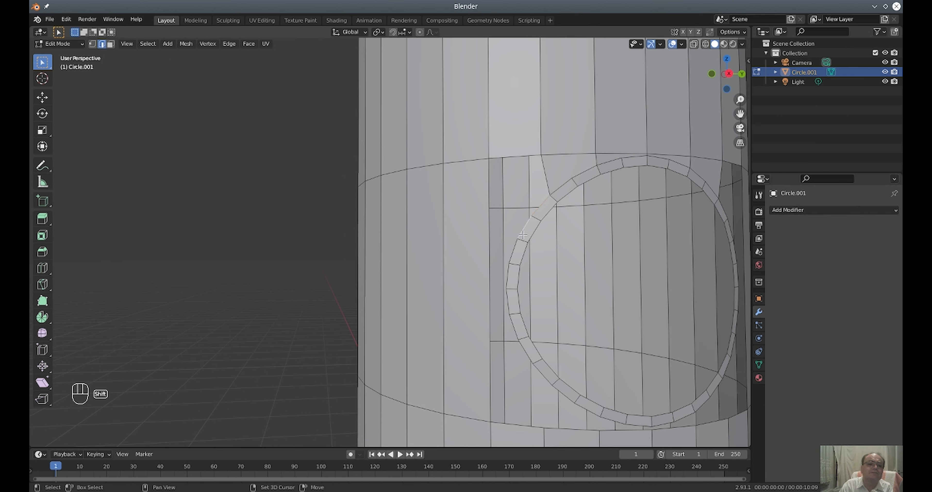
pyautogui.keyDown('shift'); pyautogui.click(515, 251); pyautogui.keyUp('shift')
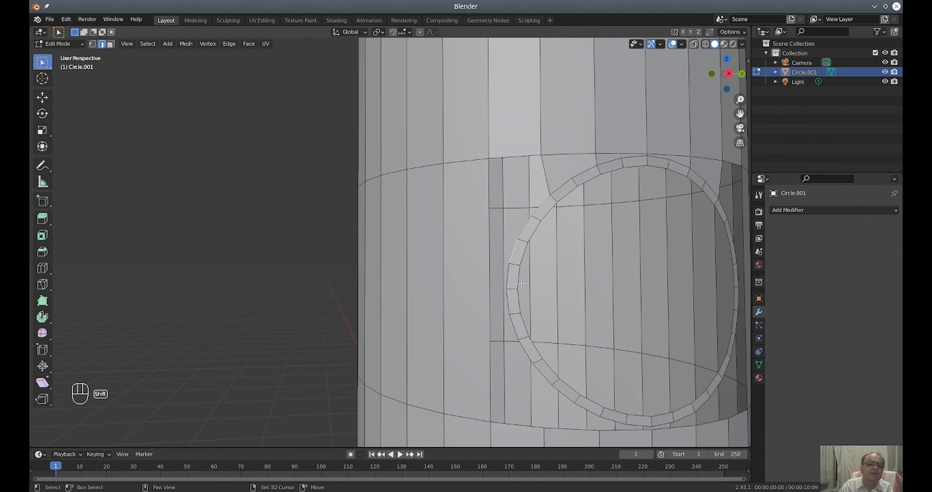
pyautogui.keyDown('shift'); pyautogui.click(511, 272); pyautogui.keyUp('shift')
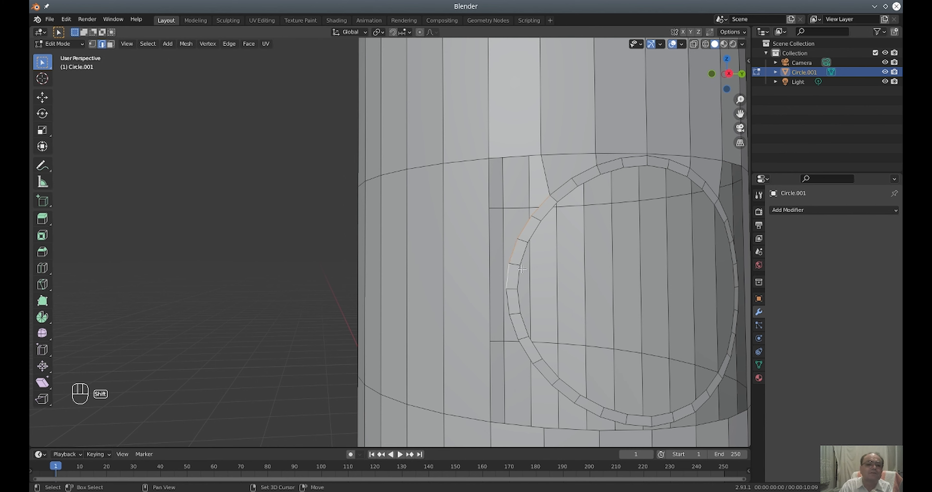
pyautogui.keyDown('shift'); pyautogui.click(525, 155); pyautogui.keyUp('shift')
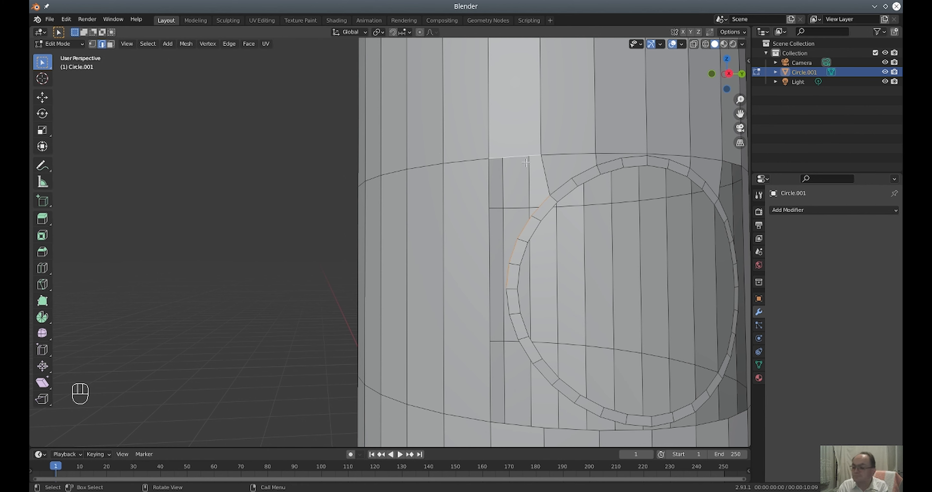
pyautogui.press('f')
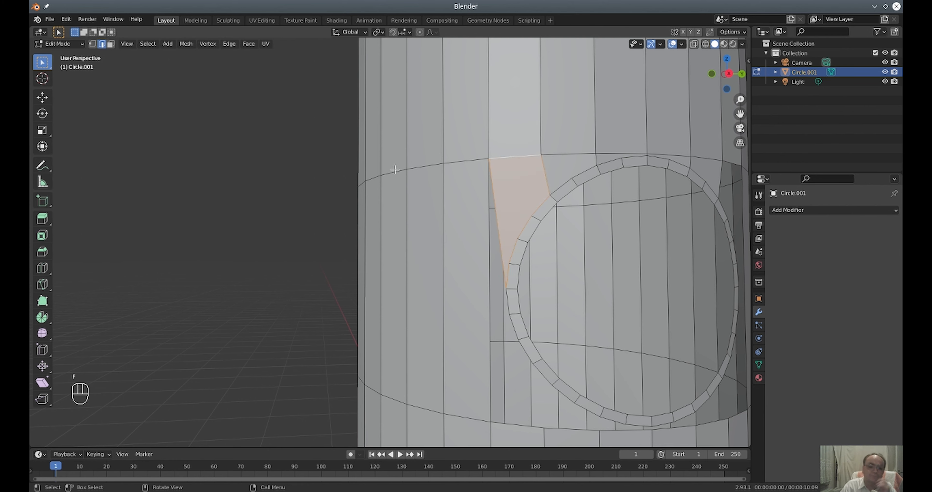
# Step: Fill the opening's upper-right corner with a face from four outer ring edges and the last upper edge segment
pyautogui.click(379, 165)
pyautogui.moveTo(489, 131); pyautogui.dragTo(528, 179, button='middle')
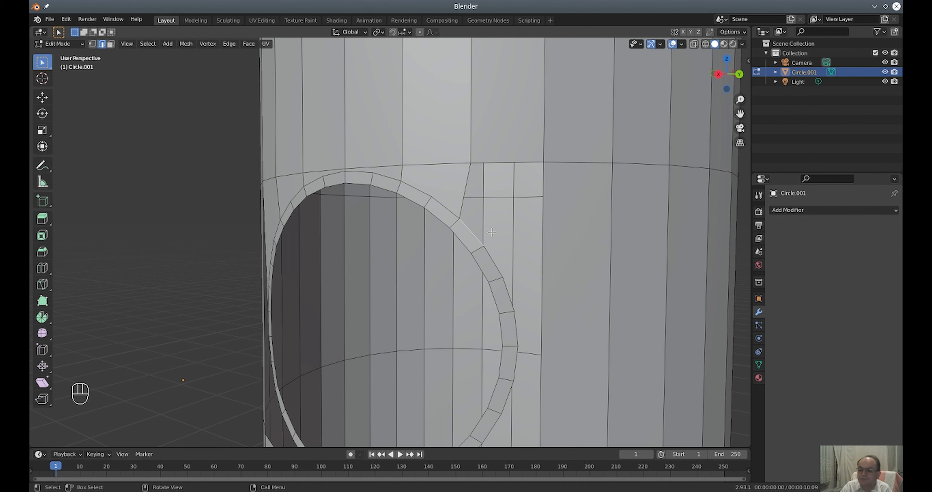
pyautogui.keyDown('shift'); pyautogui.click(494, 266); pyautogui.keyUp('shift')
pyautogui.keyDown('shift'); pyautogui.click(510, 292); pyautogui.keyUp('shift')
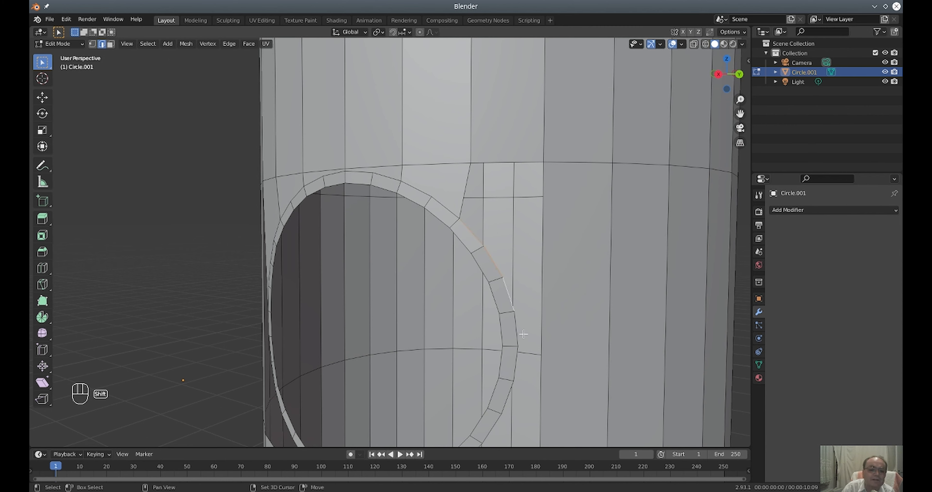
pyautogui.keyDown('shift'); pyautogui.click(515, 326); pyautogui.keyUp('shift')
pyautogui.keyDown('shift'); pyautogui.click(515, 162); pyautogui.keyUp('shift')
pyautogui.press('f')
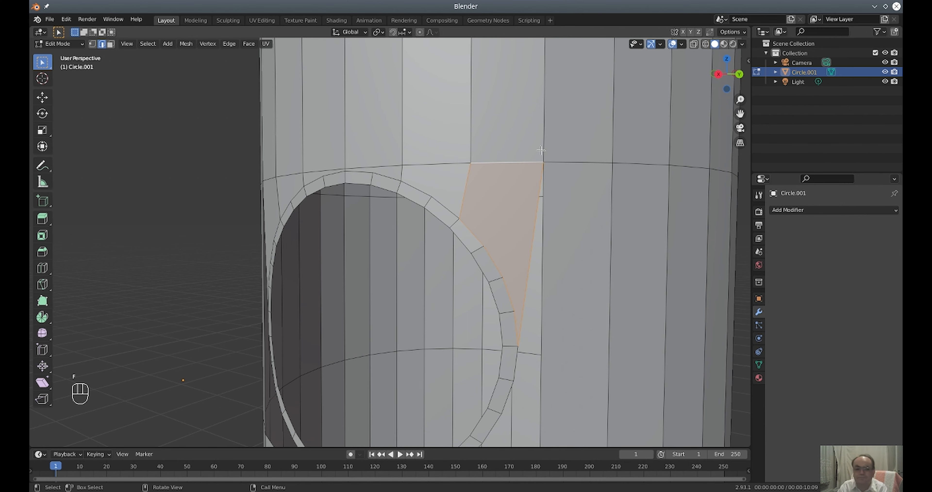
# Step: Fill a face between the two outer ring edges just left of the bottom centre and the opening's lower edge below them
pyautogui.click(584, 215)
pyautogui.moveTo(582, 216); pyautogui.dragTo(557, 252, button='middle')
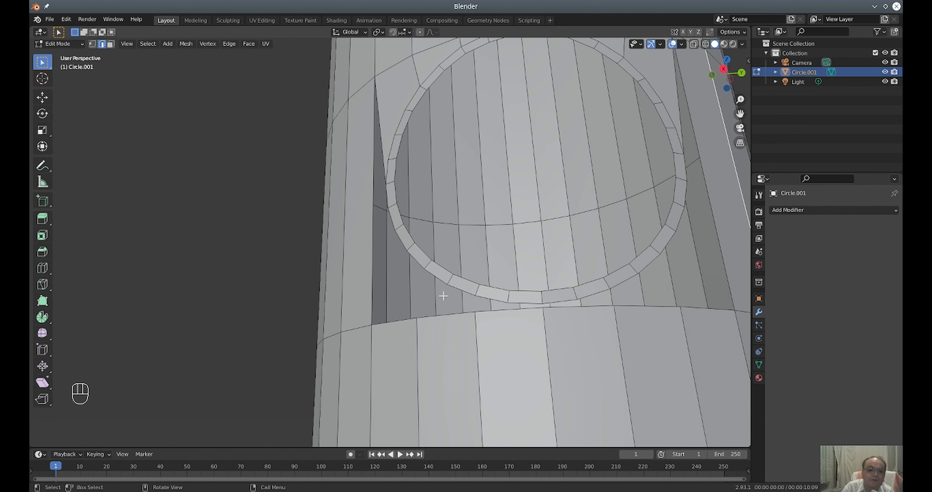
pyautogui.click(529, 302)
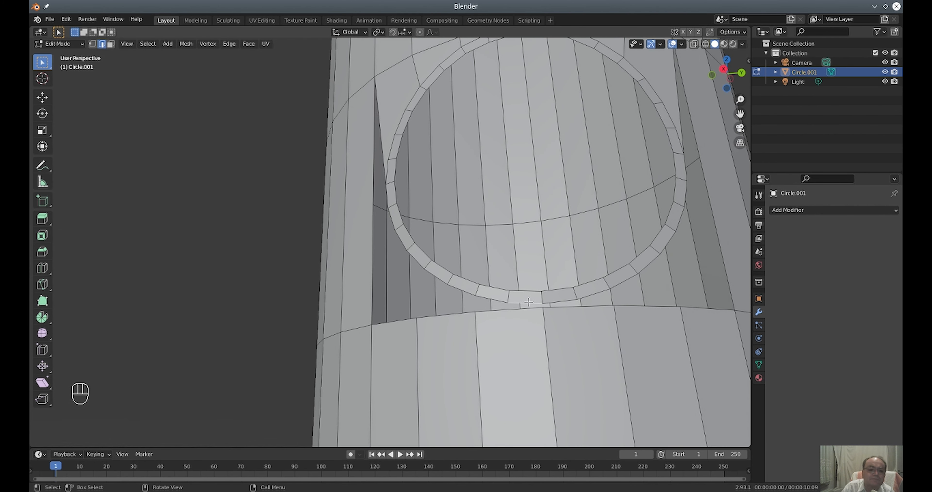
pyautogui.keyDown('shift'); pyautogui.click(501, 303); pyautogui.keyUp('shift')
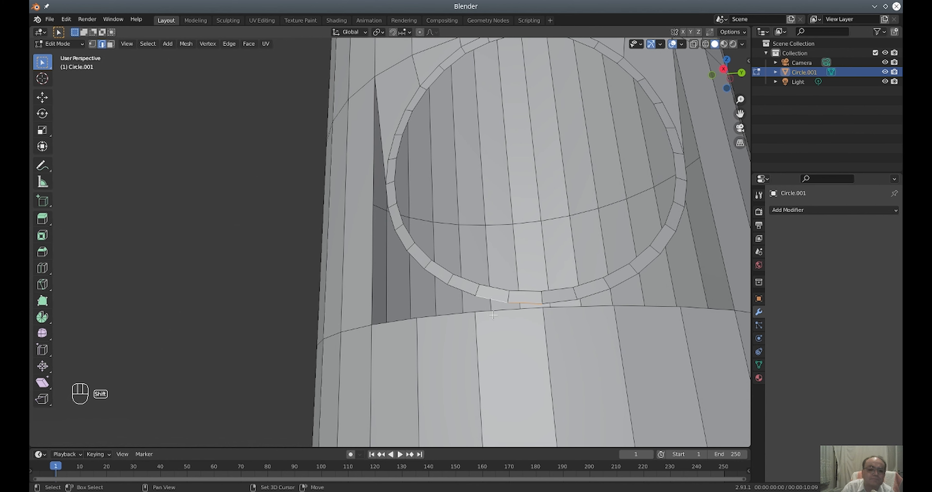
pyautogui.keyDown('shift'); pyautogui.click(527, 311); pyautogui.keyUp('shift')
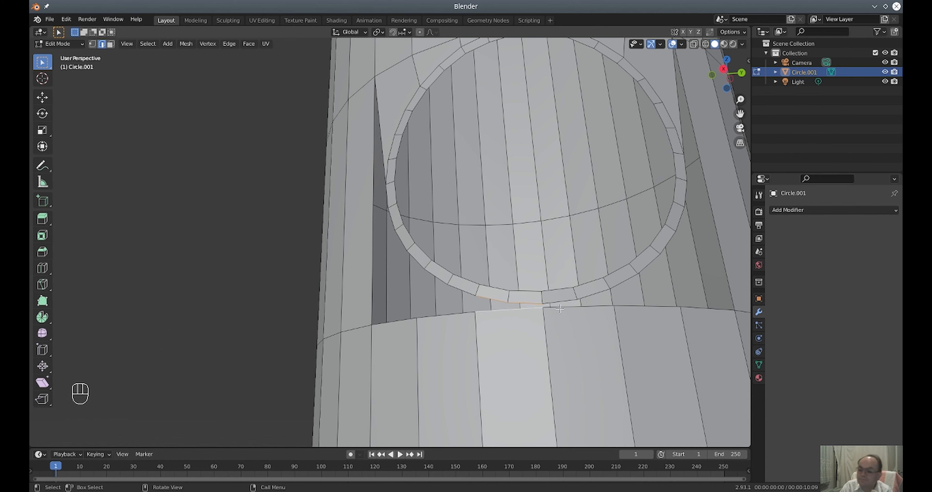
pyautogui.press('f')
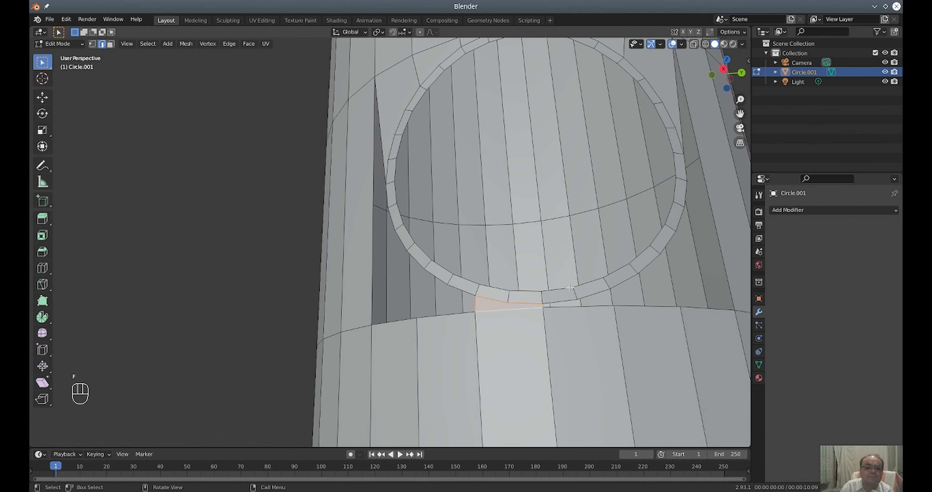
# Step: Fill a face between the two outer ring edges just right of the bottom centre and the opening's lower edge below them
pyautogui.click(565, 302)
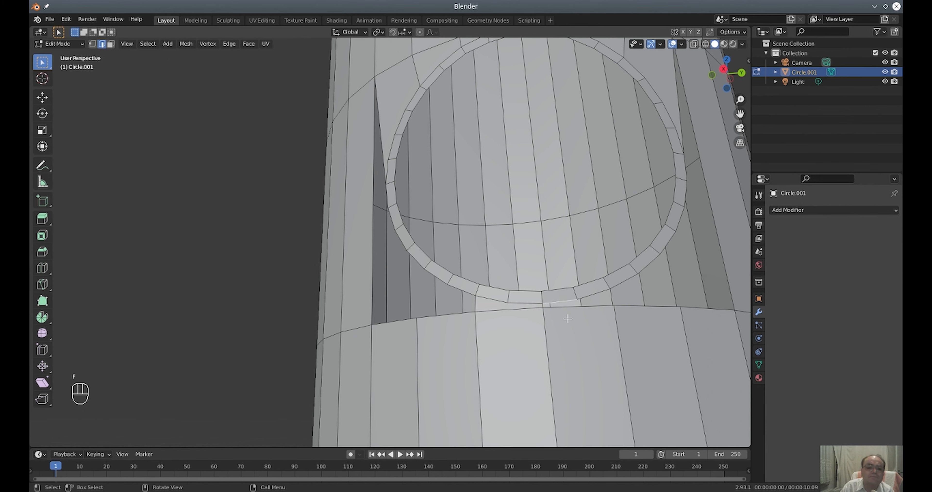
pyautogui.keyDown('shift'); pyautogui.click(578, 306); pyautogui.keyUp('shift')
pyautogui.keyDown('shift'); pyautogui.click(594, 294); pyautogui.keyUp('shift')
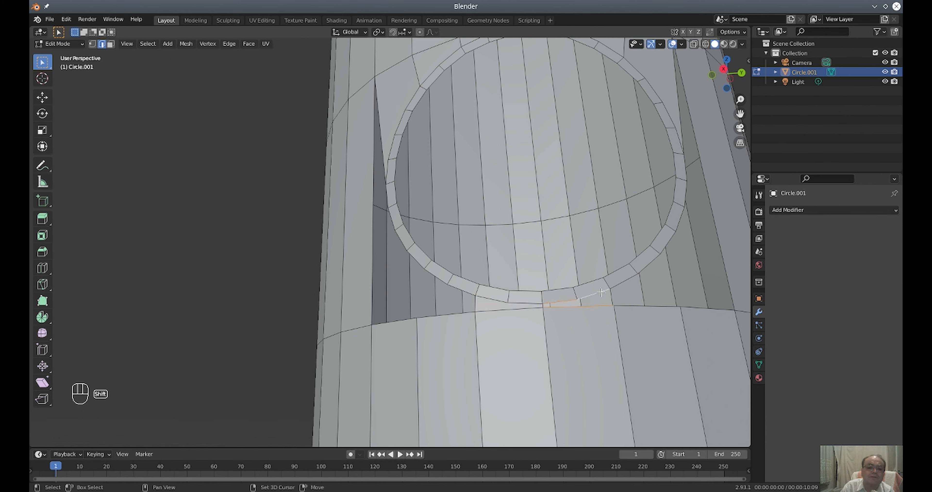
pyautogui.press('f')
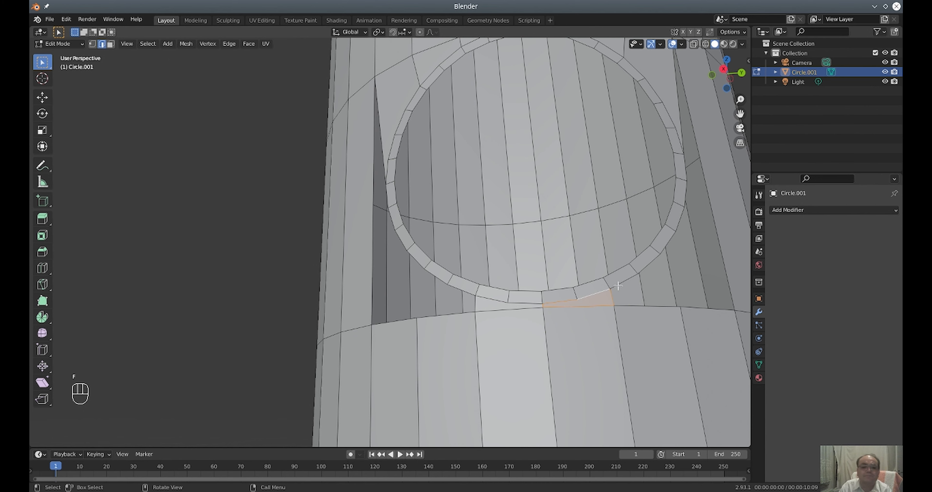
# Step: Fill the adjoining lower-right face from the next two outer ring edges and the next lower edge segment of the opening
pyautogui.click(646, 274)
pyautogui.keyDown('shift'); pyautogui.click(651, 265); pyautogui.keyUp('shift')
pyautogui.keyDown('shift'); pyautogui.click(651, 307); pyautogui.keyUp('shift')
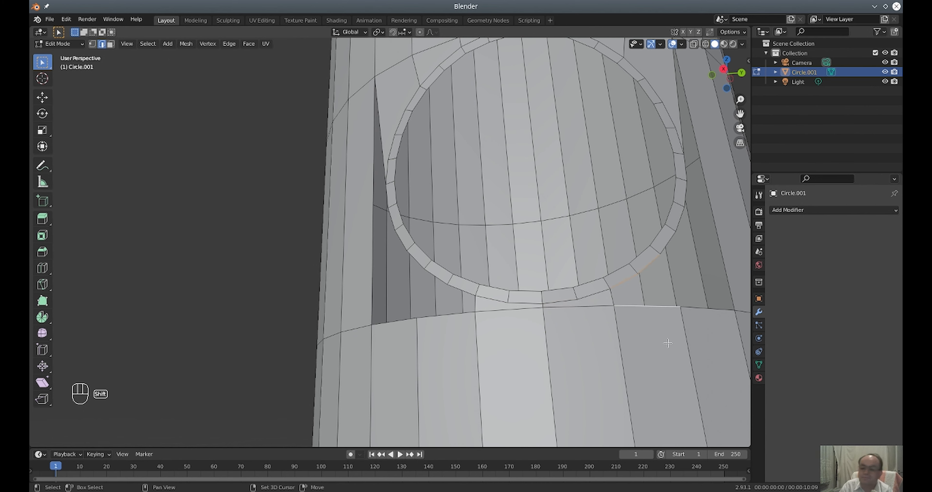
pyautogui.press('f')
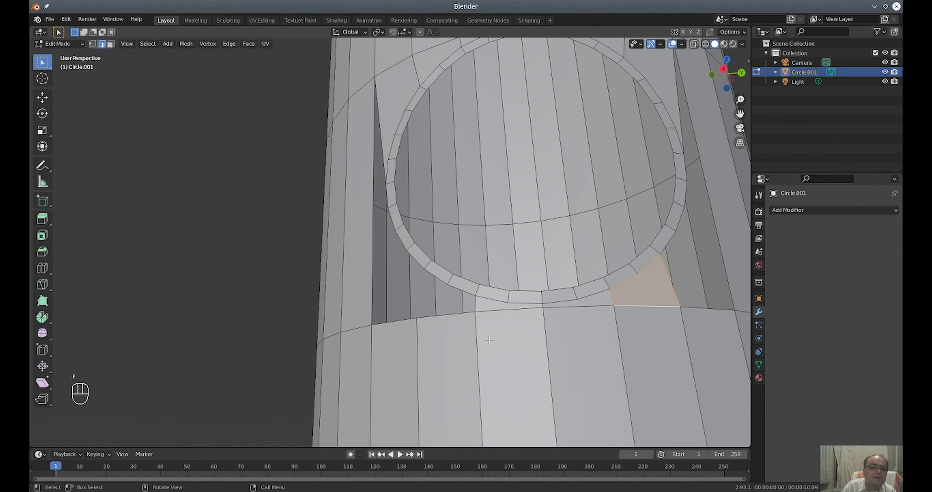
# Step: Fill the matching lower-left face between two outer ring edges and the opening's lower edge segment beneath them
pyautogui.click(471, 289)
pyautogui.keyDown('shift'); pyautogui.click(440, 275); pyautogui.keyUp('shift')
pyautogui.keyDown('shift'); pyautogui.click(452, 315); pyautogui.keyUp('shift')
pyautogui.press('f')
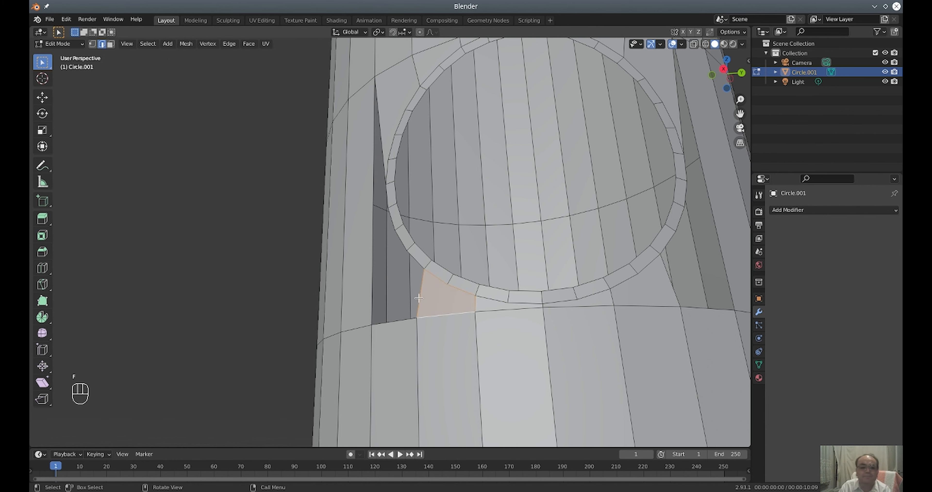
# Step: Fill the opening's lower-right corner with a face from four outer ring edges and the last lower edge segment
pyautogui.moveTo(547, 318); pyautogui.dragTo(590, 247, button='middle')
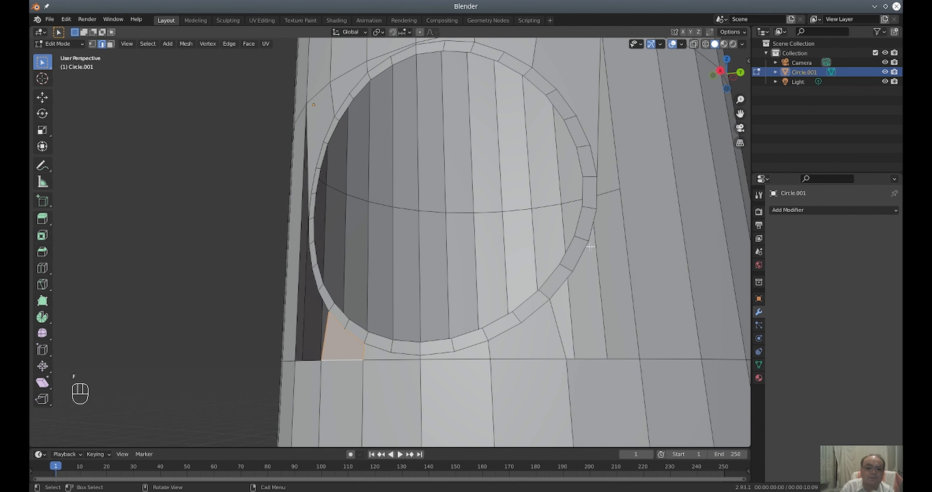
pyautogui.click(596, 221)
pyautogui.click(597, 193)
pyautogui.keyDown('shift'); pyautogui.click(592, 224); pyautogui.keyUp('shift')
pyautogui.keyDown('shift'); pyautogui.click(581, 257); pyautogui.keyUp('shift')
pyautogui.keyDown('shift'); pyautogui.click(567, 283); pyautogui.keyUp('shift')
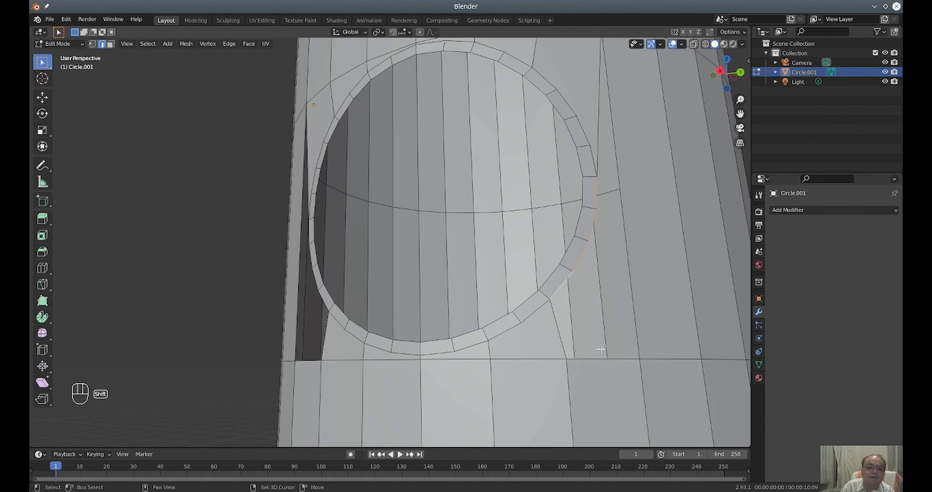
pyautogui.keyDown('shift'); pyautogui.click(611, 358); pyautogui.keyUp('shift')
pyautogui.press('f')
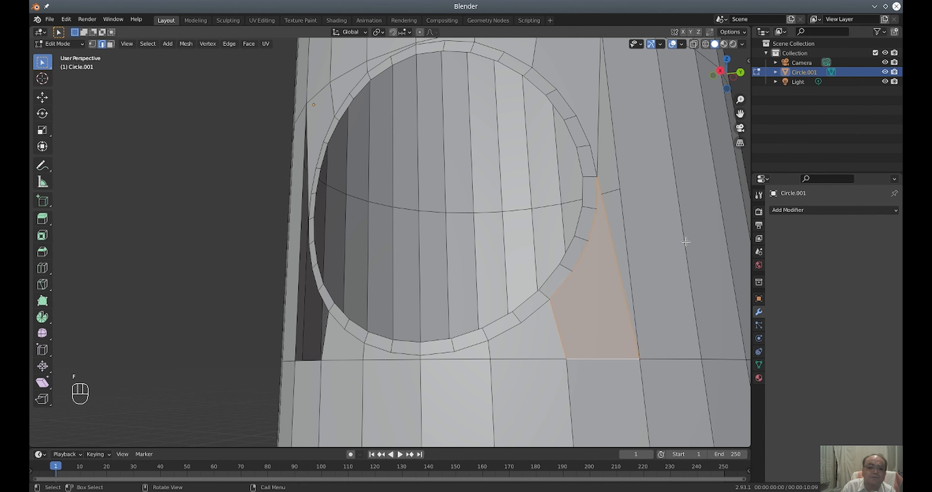
# Step: Fill the narrow triangular gap on the right between the two corner faces' slanted edges and the opening's vertical side edge
pyautogui.click(599, 125)
pyautogui.keyDown('shift'); pyautogui.click(621, 264); pyautogui.keyUp('shift')
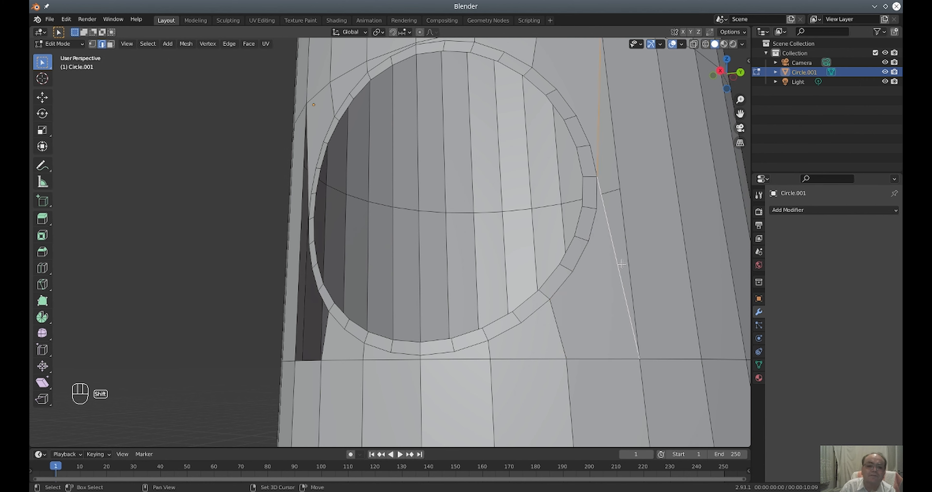
pyautogui.keyDown('shift'); pyautogui.click(630, 269); pyautogui.keyUp('shift')
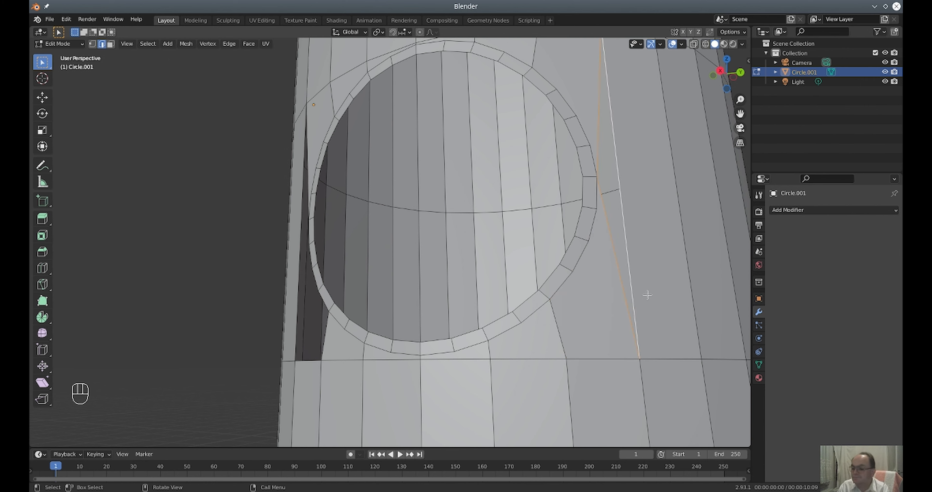
pyautogui.press('f')
# Step: Fill the opening's lower-left corner with a face from four outer ring edges and the last lower edge segment
pyautogui.moveTo(194, 270); pyautogui.dragTo(322, 308, button='middle')
pyautogui.press('shift')
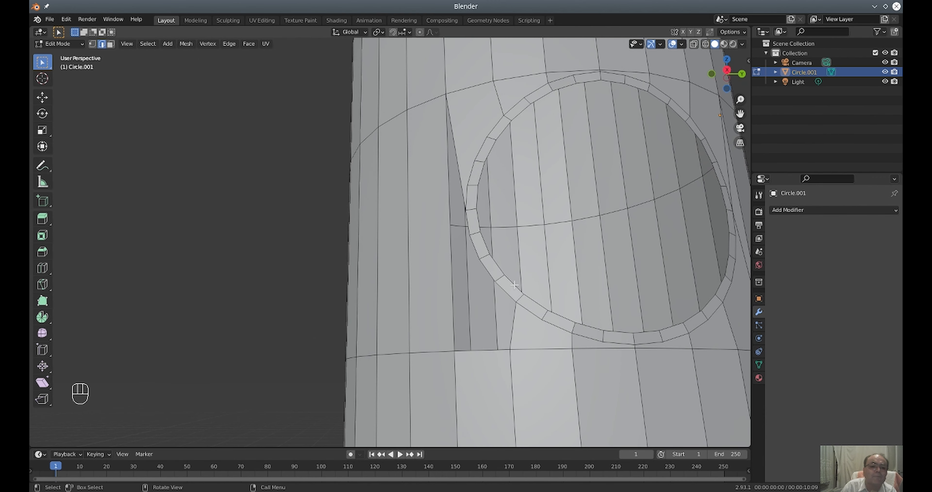
pyautogui.keyDown('shift'); pyautogui.click(508, 291); pyautogui.keyUp('shift')
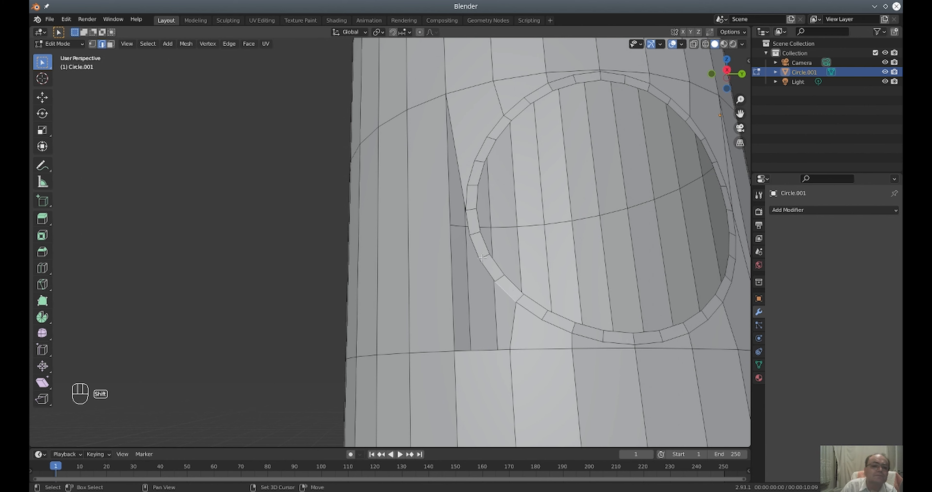
pyautogui.keyDown('shift'); pyautogui.click(485, 262); pyautogui.keyUp('shift')
pyautogui.keyDown('shift'); pyautogui.click(479, 243); pyautogui.keyUp('shift')
pyautogui.keyDown('shift'); pyautogui.click(473, 231); pyautogui.keyUp('shift')
pyautogui.keyDown('shift'); pyautogui.click(471, 222); pyautogui.keyUp('shift')
pyautogui.moveTo(510, 291); pyautogui.dragTo(563, 269, button='middle')
pyautogui.press('shift')
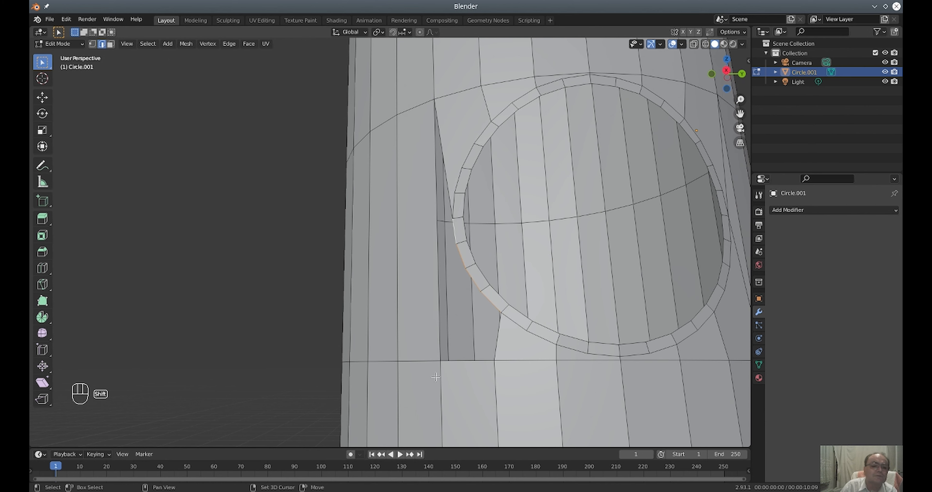
pyautogui.keyDown('shift'); pyautogui.click(472, 361); pyautogui.keyUp('shift')
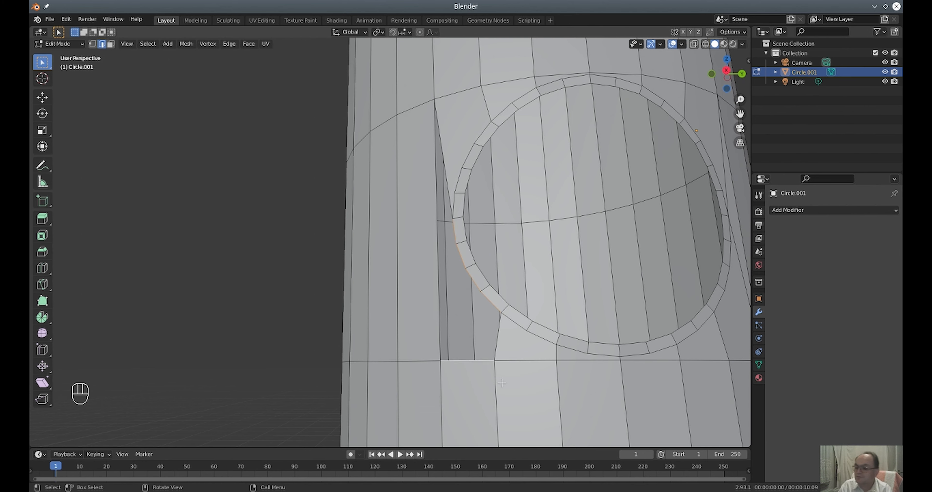
pyautogui.press('f')
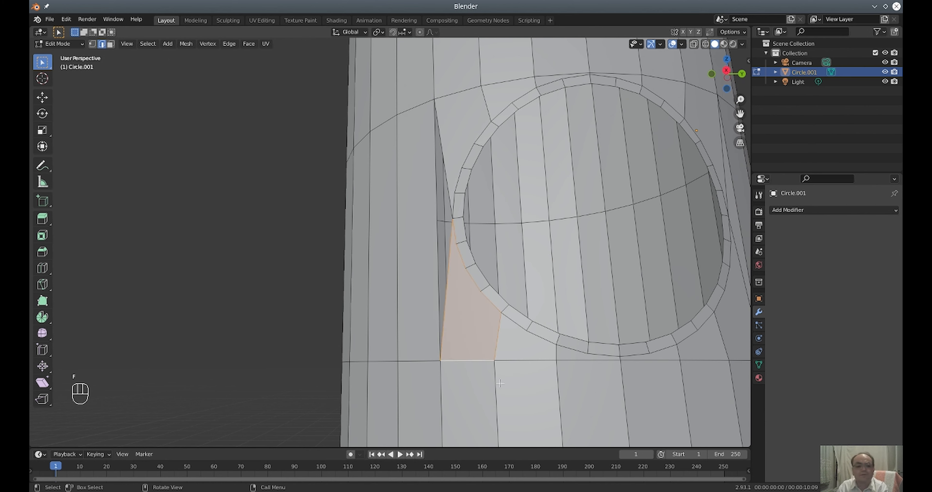
# Step: Fill the narrow triangular gap on the left between the two corner faces' slanted edges and the opening's vertical side edge
pyautogui.click(294, 242)
pyautogui.click(447, 183)
pyautogui.keyDown('shift'); pyautogui.click(458, 268); pyautogui.keyUp('shift')
pyautogui.keyDown('shift'); pyautogui.click(470, 251); pyautogui.keyUp('shift')
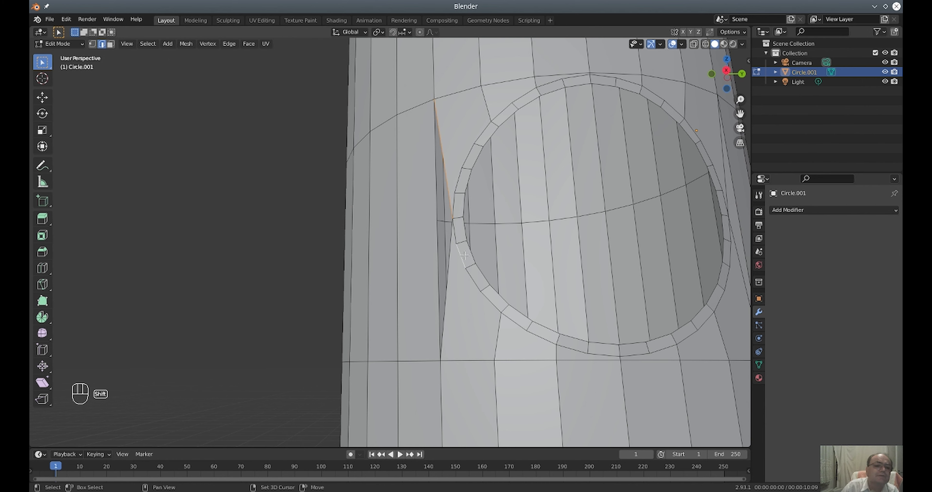
pyautogui.click(449, 302)
pyautogui.click(448, 273)
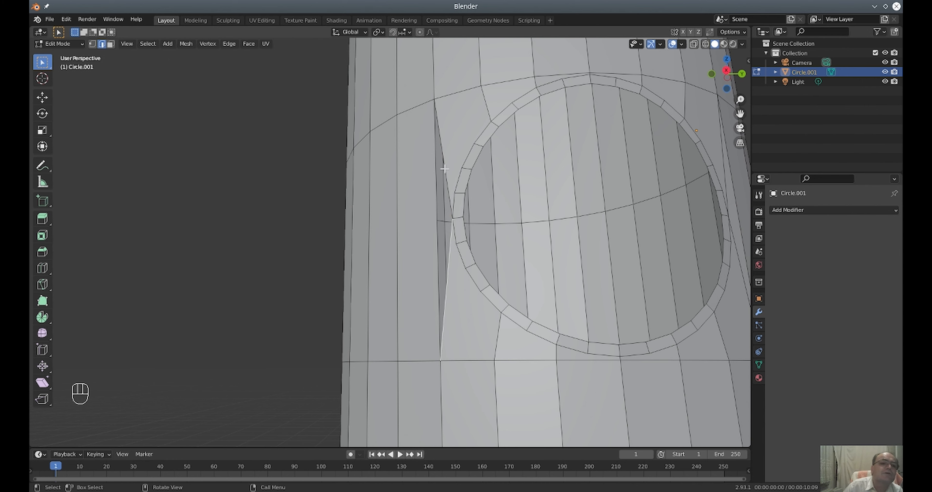
pyautogui.keyDown('shift'); pyautogui.click(442, 179); pyautogui.keyUp('shift')
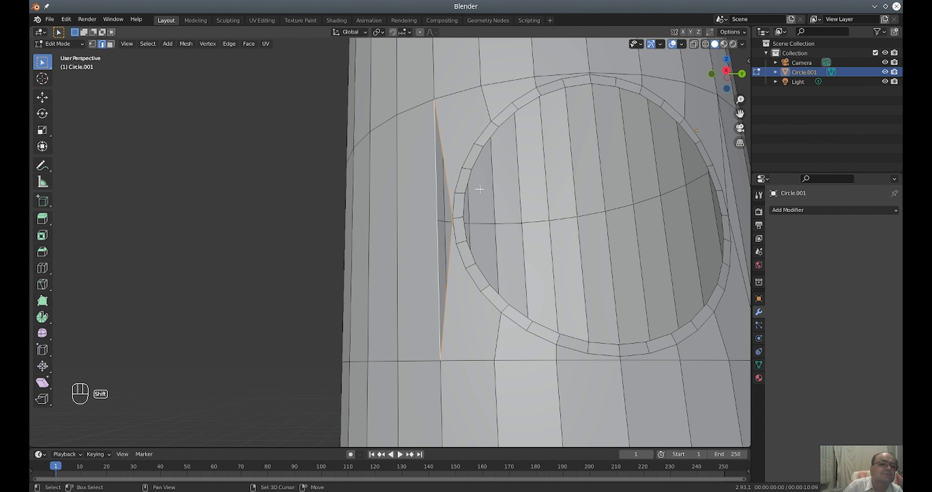
pyautogui.press('f')
pyautogui.click(223, 235)
# Step: Switch to Object Mode, deselect the tube, and examine the shading of the filled wall around the round opening
pyautogui.scroll(-4, 633, 259)
pyautogui.moveTo(635, 260); pyautogui.dragTo(597, 285, button='middle')
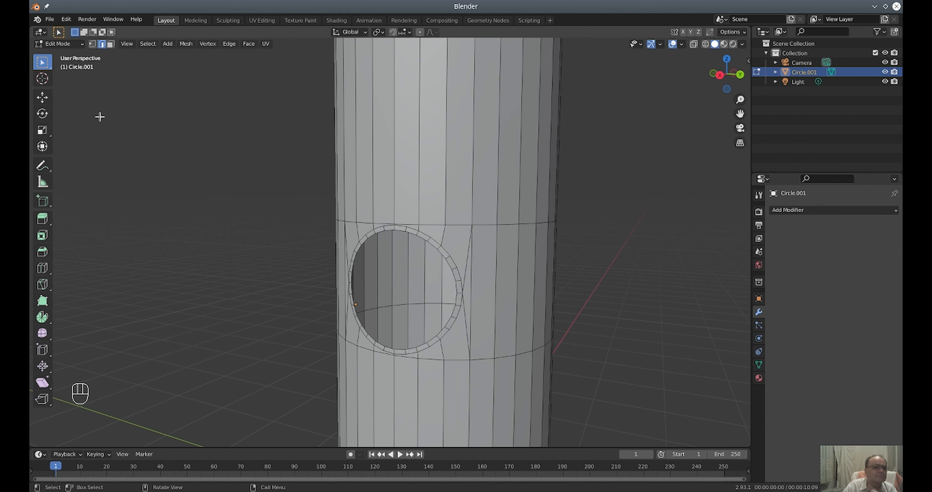
pyautogui.click(59, 43)
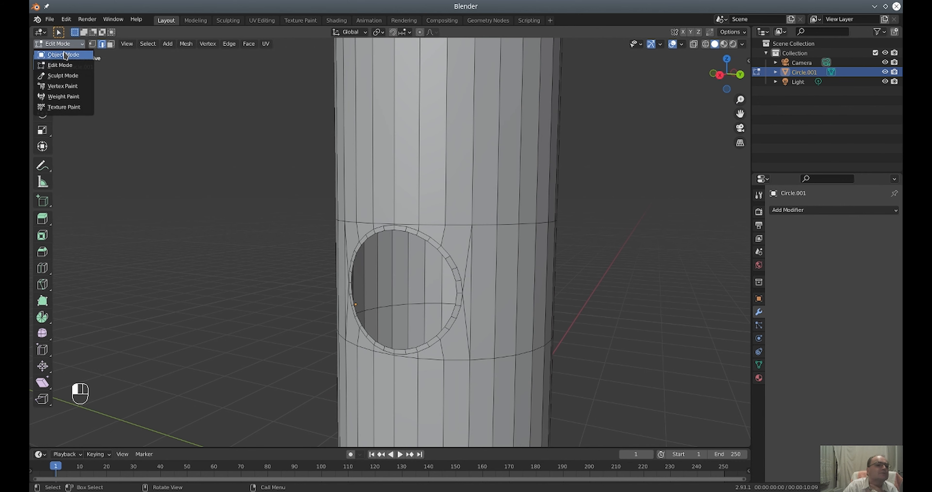
pyautogui.click(64, 55)
pyautogui.moveTo(537, 208); pyautogui.dragTo(572, 212, button='middle')
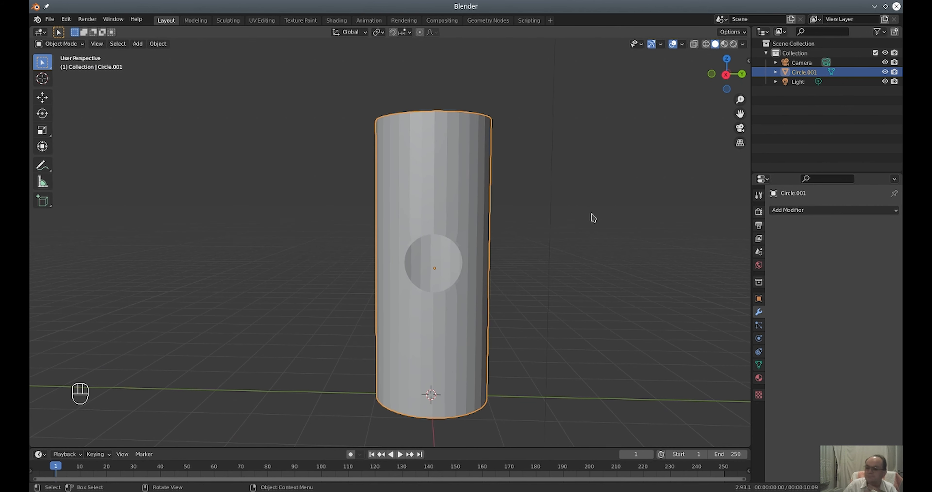
pyautogui.press('KP_1')
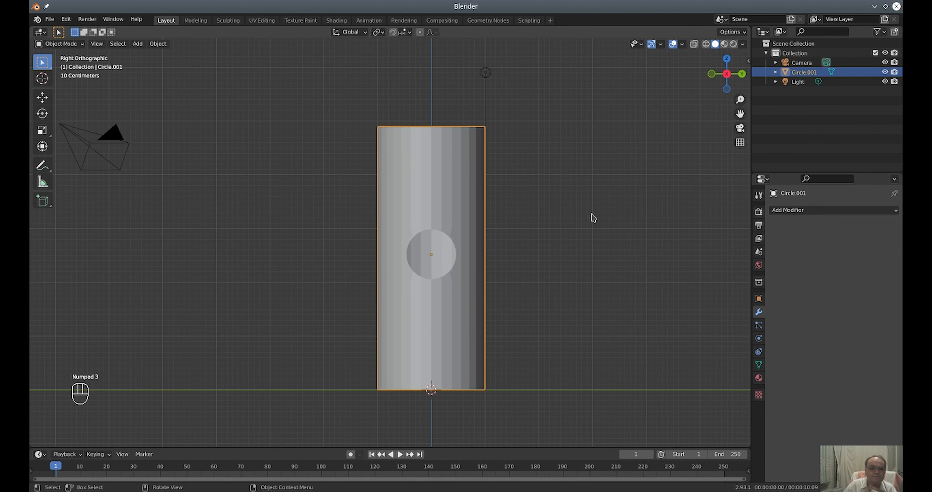
pyautogui.click(588, 217)
pyautogui.scroll(3, 583, 221)
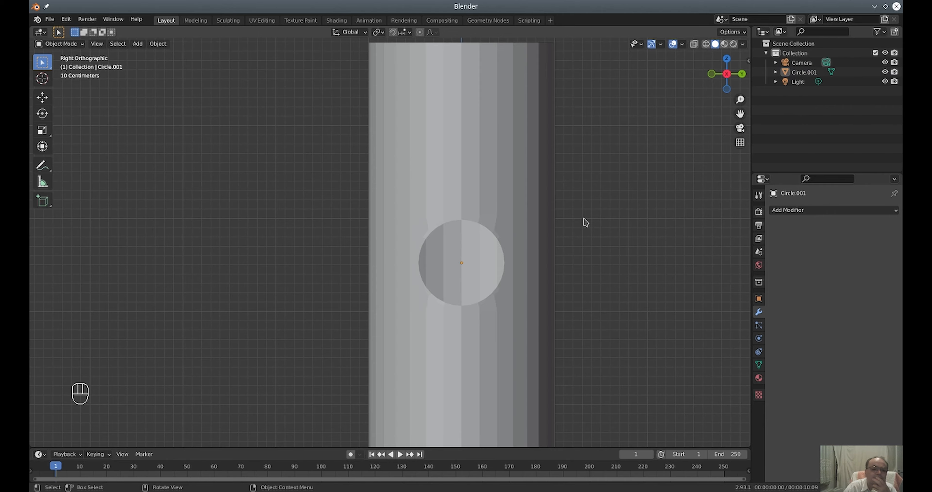
pyautogui.scroll(-3, 586, 221)
pyautogui.scroll(2, 585, 221)
pyautogui.moveTo(585, 222)
pyautogui.mouseDown(button='middle')
pyautogui.moveTo(672, 221)
pyautogui.moveTo(469, 265)
pyautogui.moveTo(610, 241)
pyautogui.moveTo(597, 228)
pyautogui.mouseUp(button='middle')
pyautogui.scroll(3, 573, 310)
pyautogui.scroll(-3, 573, 310)
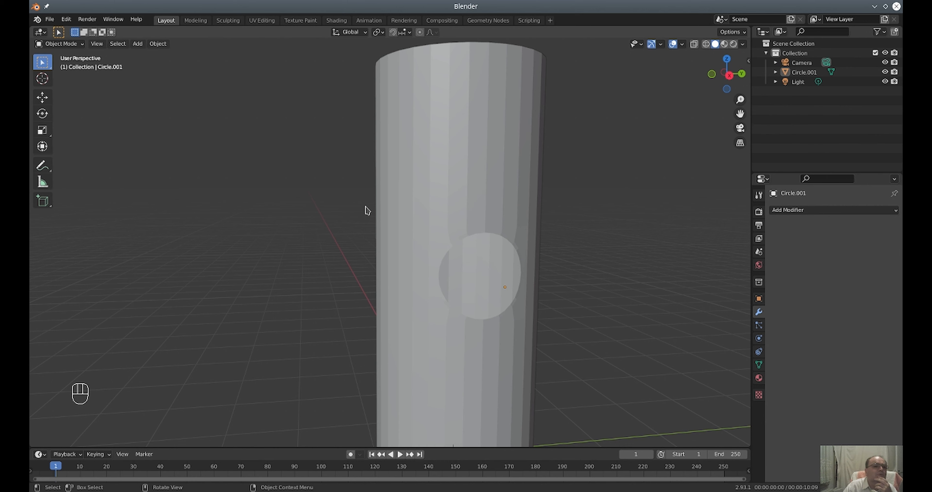
# Step: Return to Edit Mode and select the ring's entire inner edge loop using shortest-path selection in the right orthographic view
pyautogui.click(67, 43)
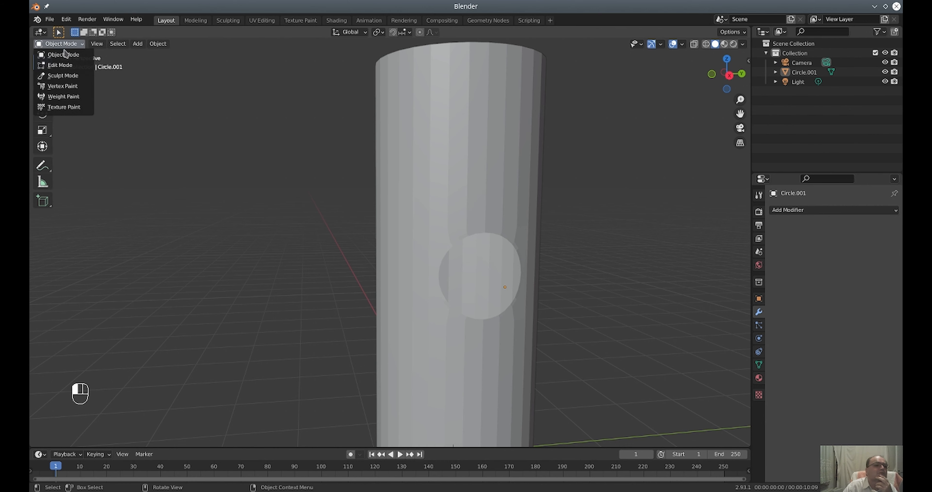
pyautogui.click(66, 65)
pyautogui.scroll(3, 594, 343)
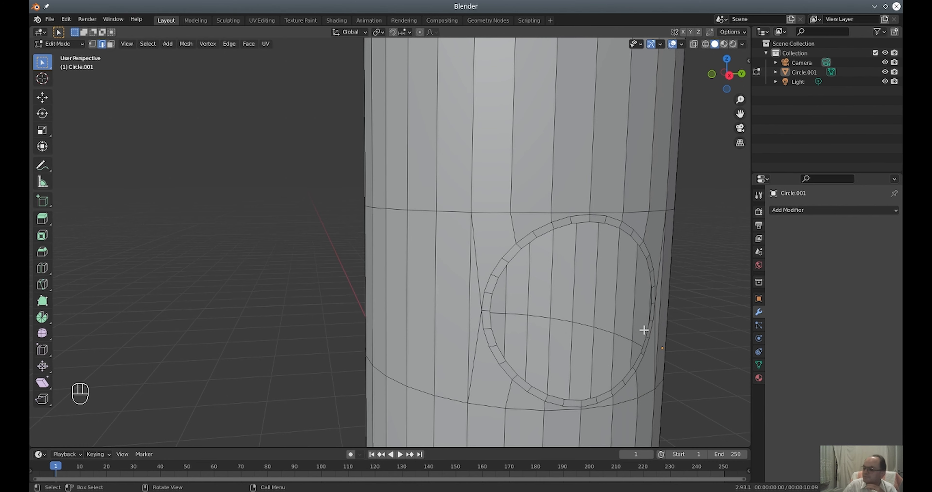
pyautogui.press('KP_1')
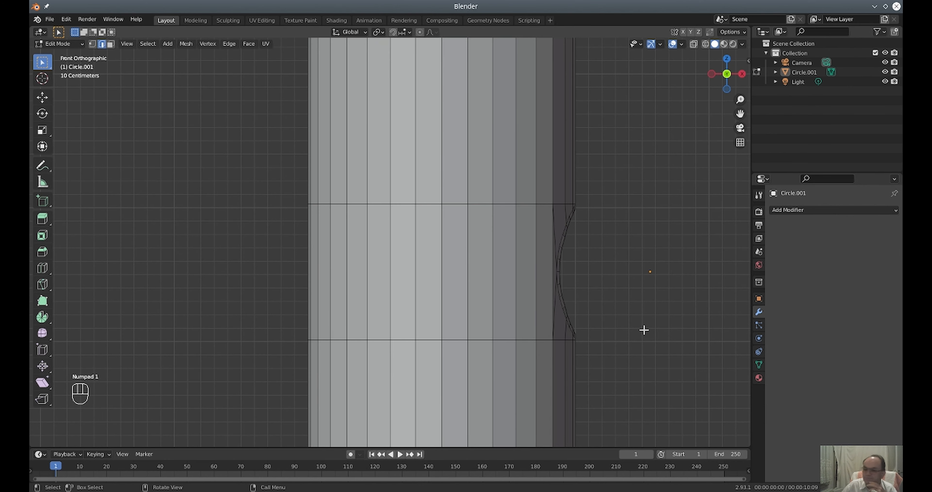
pyautogui.press('KP_3')
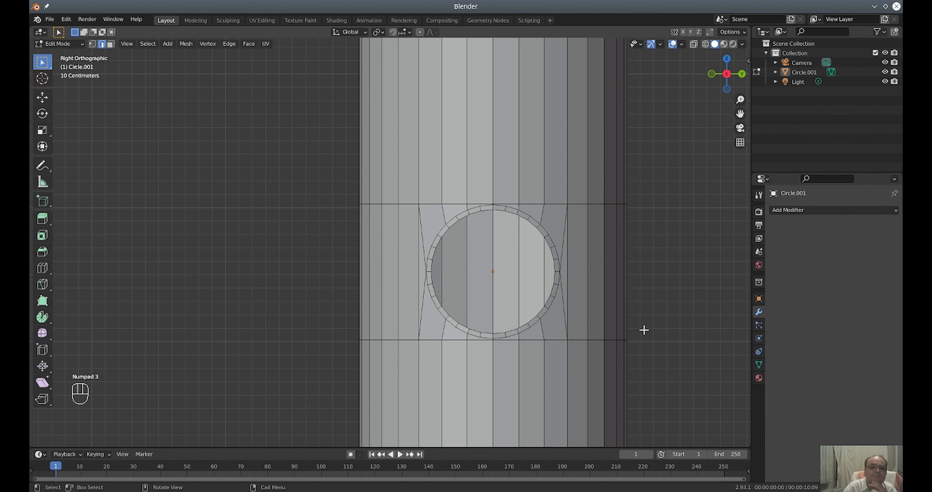
pyautogui.scroll(2, 644, 330)
pyautogui.scroll(1, 644, 330)
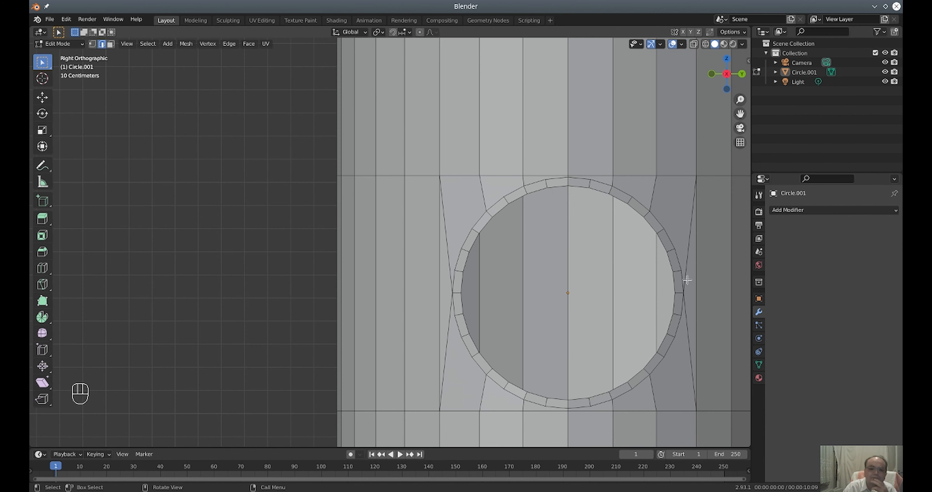
pyautogui.moveTo(740, 113); pyautogui.dragTo(616, 106)
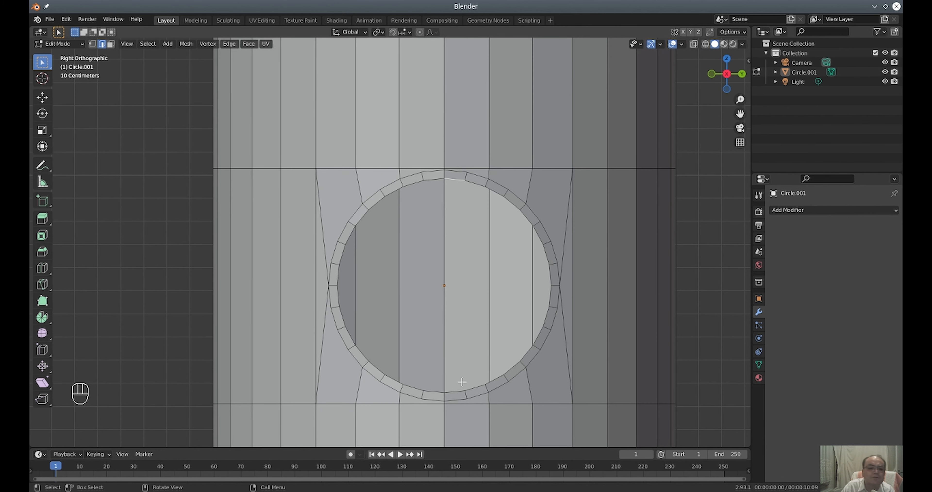
pyautogui.keyDown('ctrl'); pyautogui.click(433, 392); pyautogui.keyUp('ctrl')
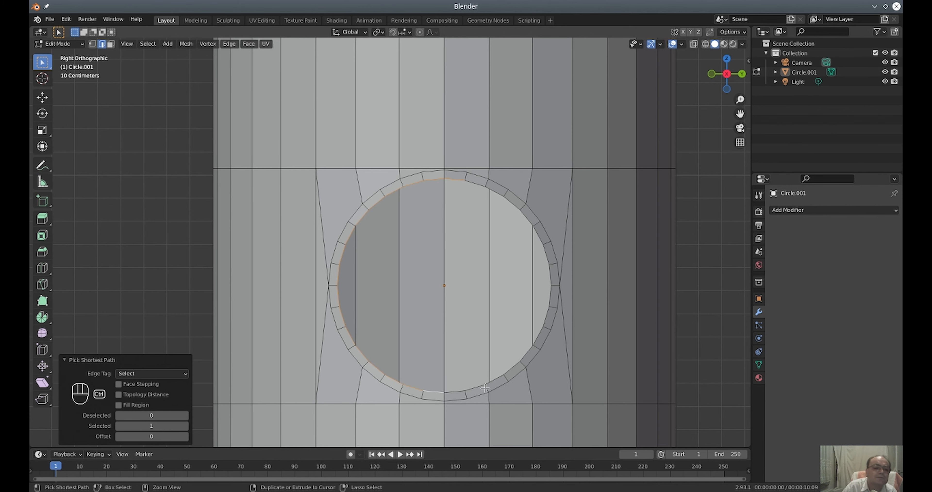
pyautogui.keyDown('ctrl'); pyautogui.click(480, 185); pyautogui.keyUp('ctrl')
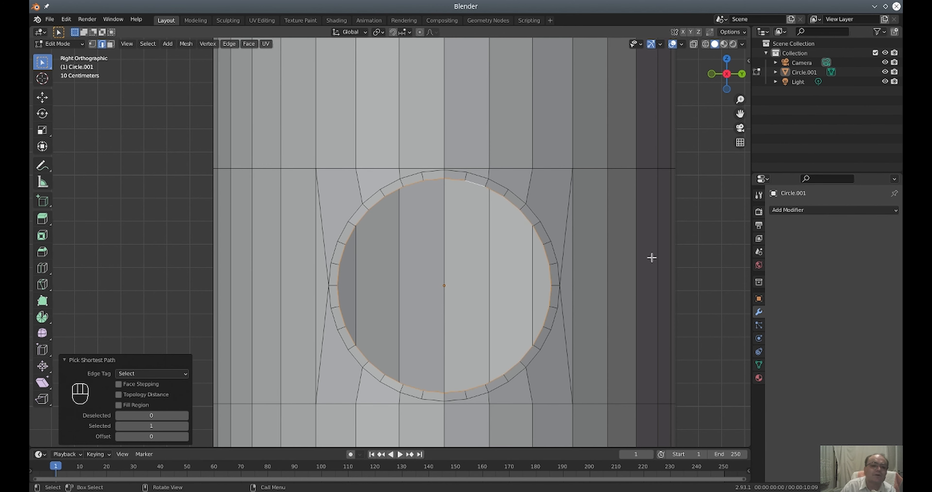
# Step: Extrude the ring's inner edge loop about 1.19 m outward along the global X axis in the front view
pyautogui.moveTo(683, 274); pyautogui.dragTo(718, 296, button='middle')
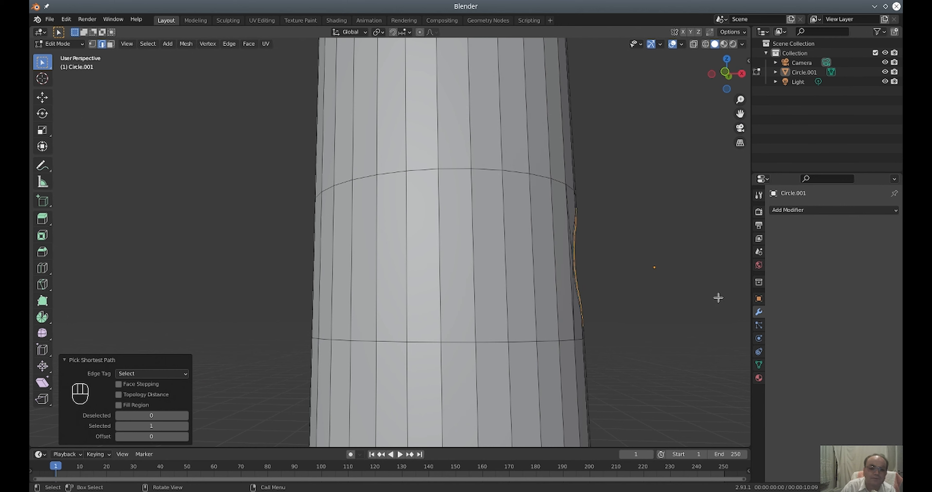
pyautogui.scroll(-2, 697, 297)
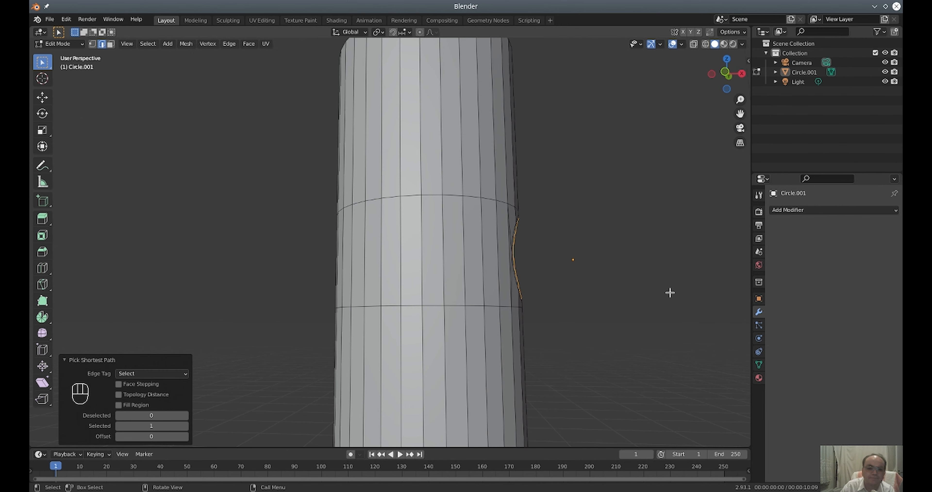
pyautogui.press('KP_1')
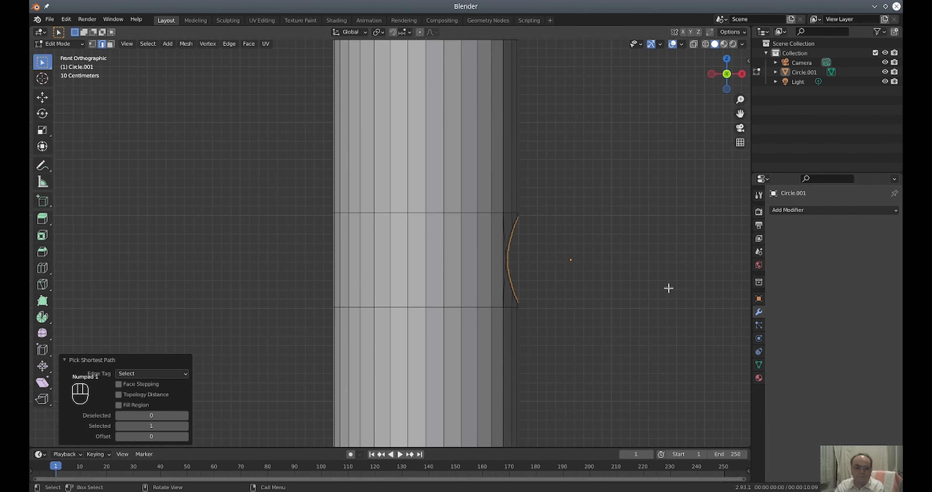
pyautogui.scroll(-2, 667, 286)
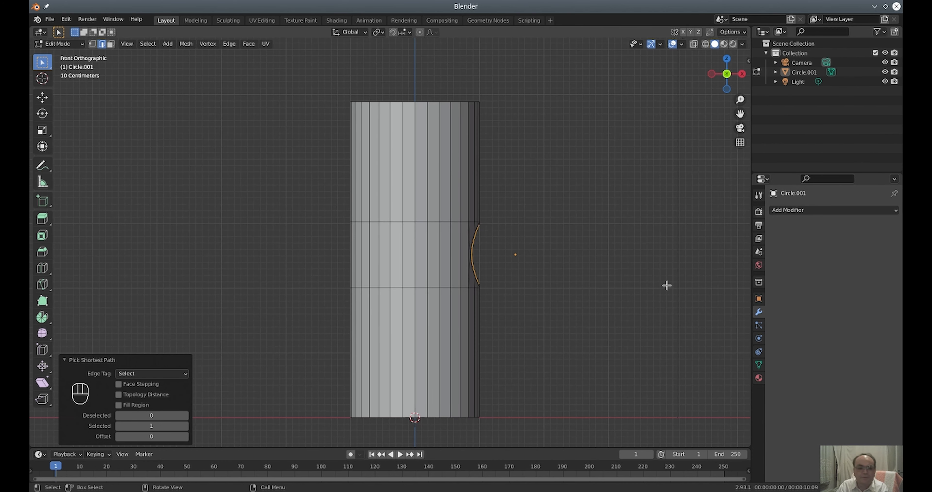
pyautogui.press('e')
pyautogui.press('x')
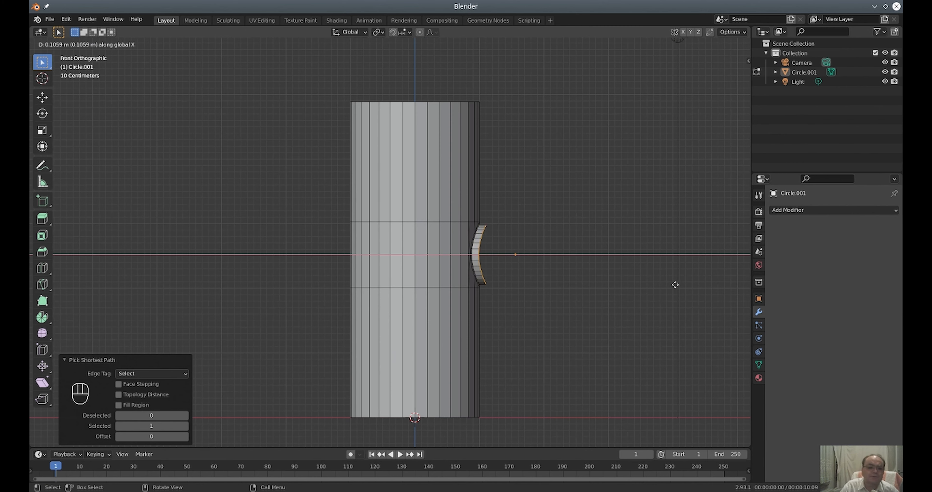
pyautogui.click(744, 280)
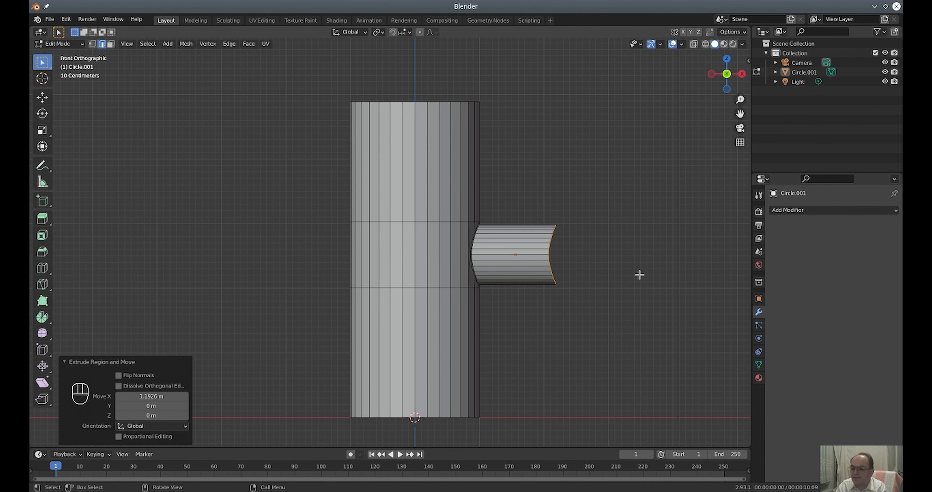
# Step: Flatten the branch tube's curved open end by scaling its edge loop along X to about -0.081
pyautogui.press('s')
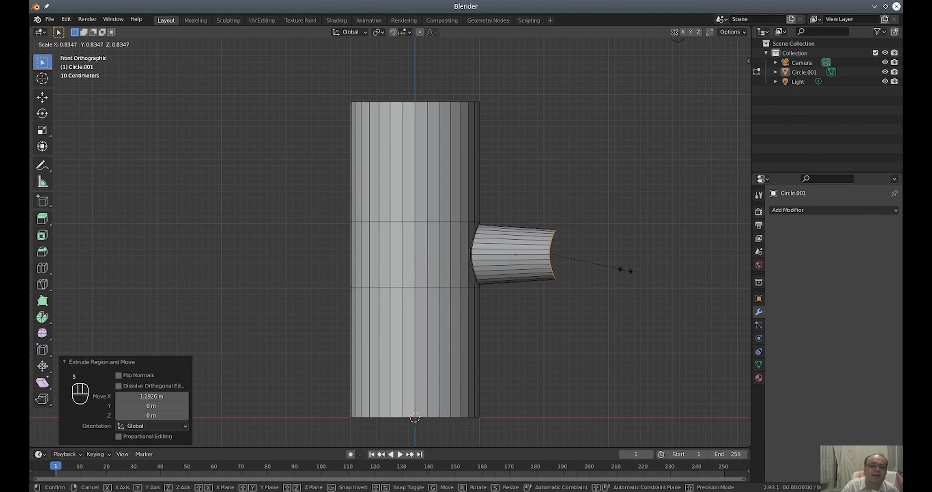
pyautogui.press('x')
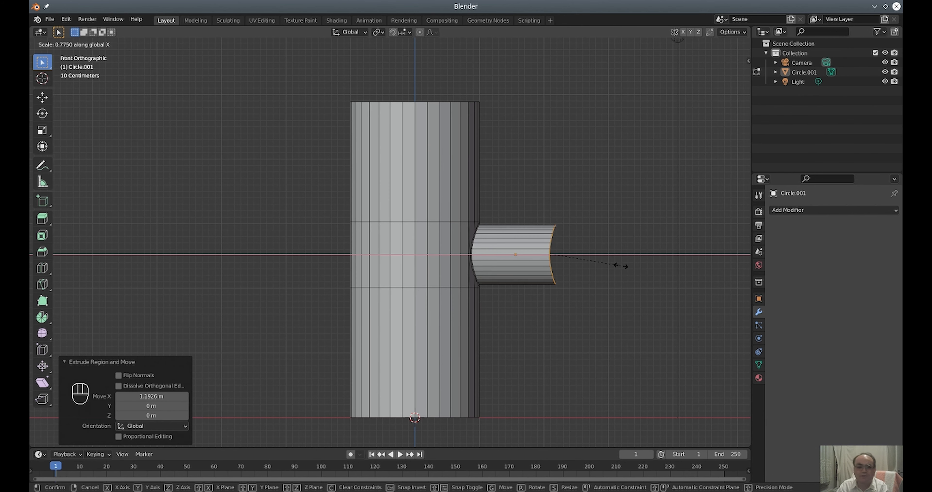
pyautogui.click(550, 261)
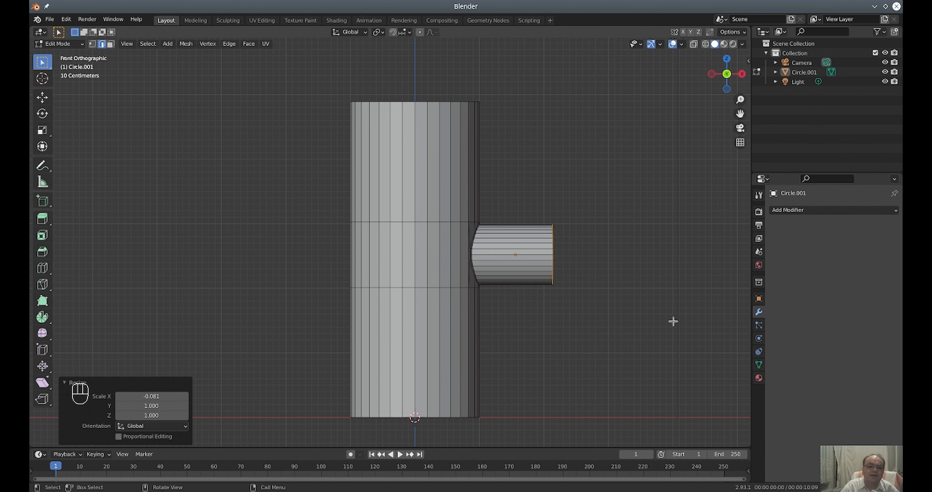
# Step: Select the full edge loop where the branch tube meets the ring around the opening, using shortest-path selection
pyautogui.moveTo(661, 286); pyautogui.dragTo(578, 277, button='middle')
pyautogui.scroll(3, 533, 313)
pyautogui.moveTo(598, 326); pyautogui.dragTo(625, 289, button='middle')
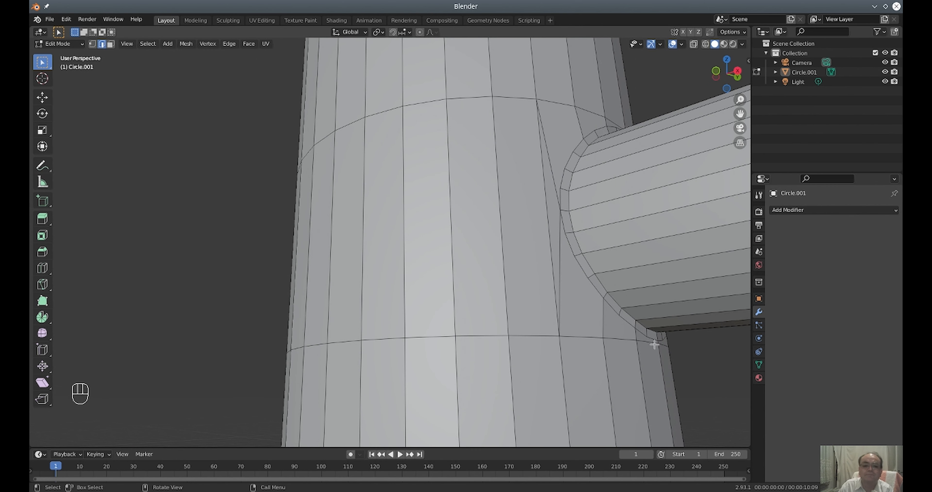
pyautogui.press('ctrl')
pyautogui.keyDown('ctrl'); pyautogui.click(629, 315); pyautogui.keyUp('ctrl')
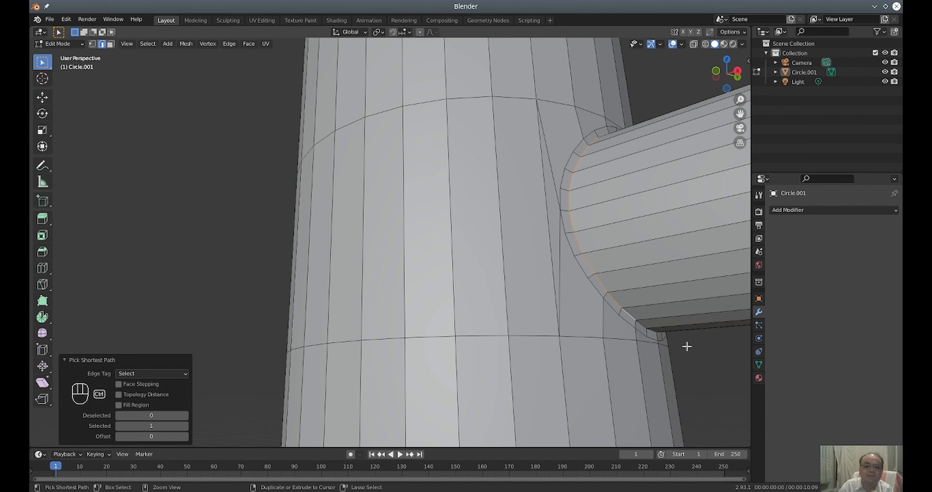
pyautogui.moveTo(709, 354); pyautogui.dragTo(599, 333, button='middle')
pyautogui.press('ctrl')
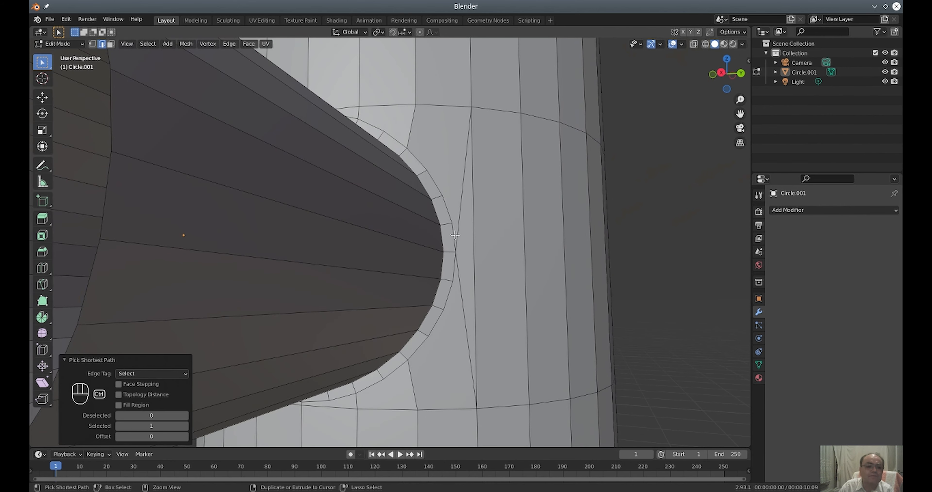
pyautogui.moveTo(620, 231); pyautogui.dragTo(621, 262, button='middle')
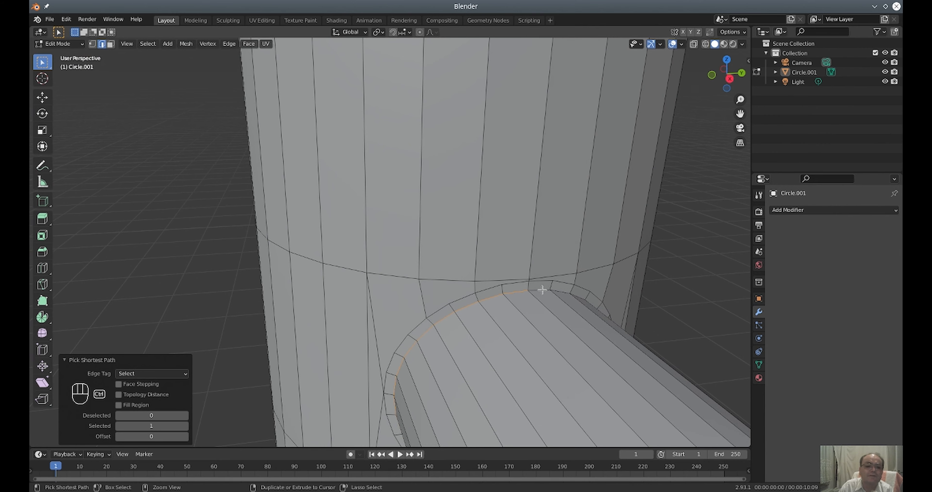
pyautogui.moveTo(686, 291); pyautogui.dragTo(643, 329, button='middle')
pyautogui.scroll(-4, 569, 367)
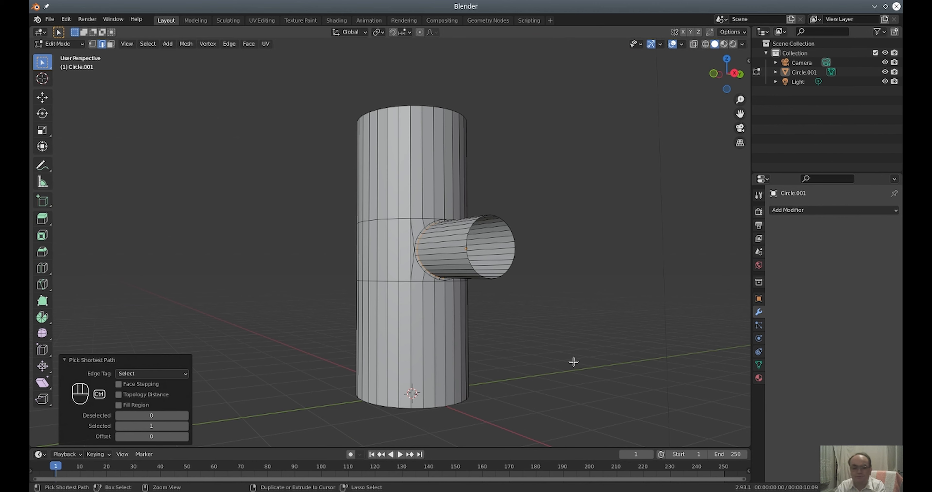
# Step: Bevel the selected junction loop with a width of about 0.147 m and 5 segments, and deselect it
pyautogui.hotkey('ctrl', 'b')
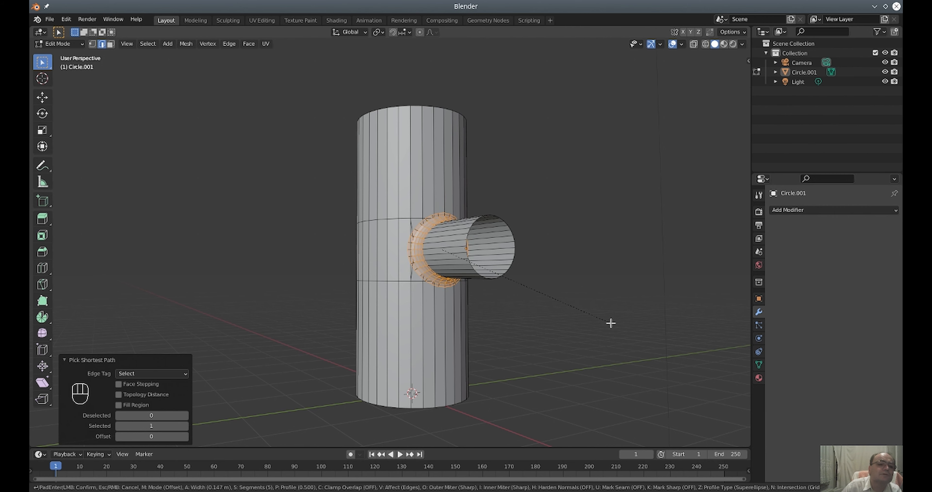
pyautogui.click(615, 324)
pyautogui.scroll(5, 584, 338)
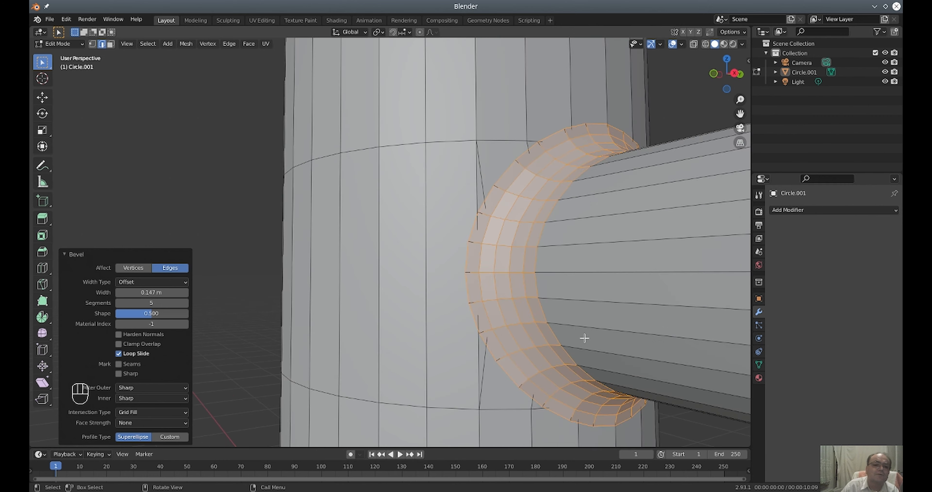
pyautogui.scroll(-5, 686, 364)
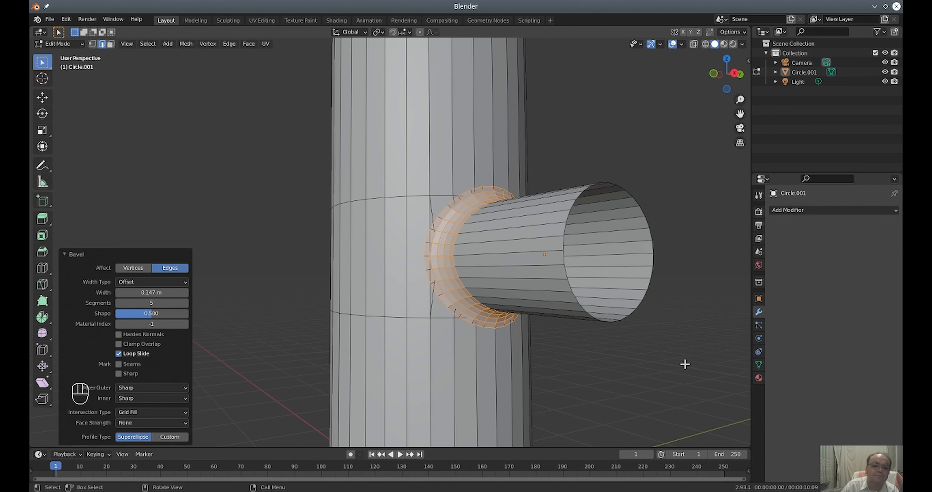
pyautogui.click(681, 368)
pyautogui.moveTo(688, 354); pyautogui.dragTo(449, 343, button='middle')
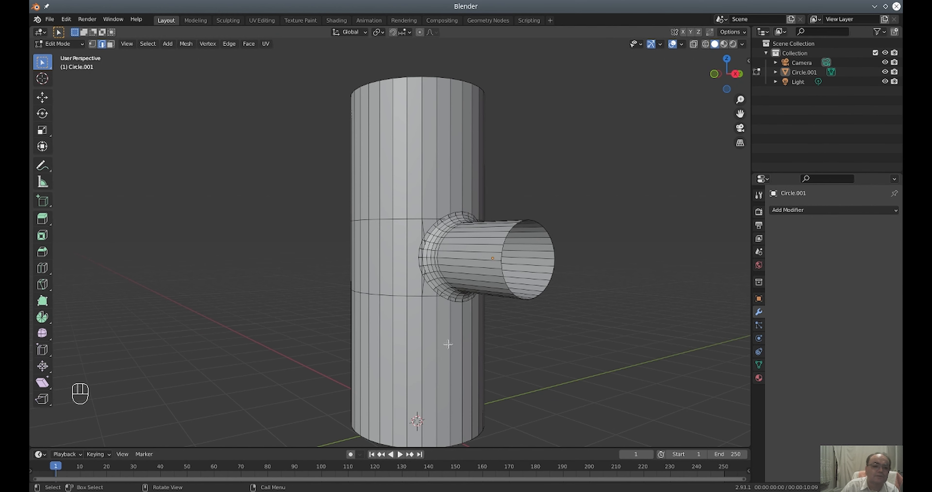
# Step: Switch to Object Mode and add a Subdivision Surface modifier to the branched tube
pyautogui.click(61, 44)
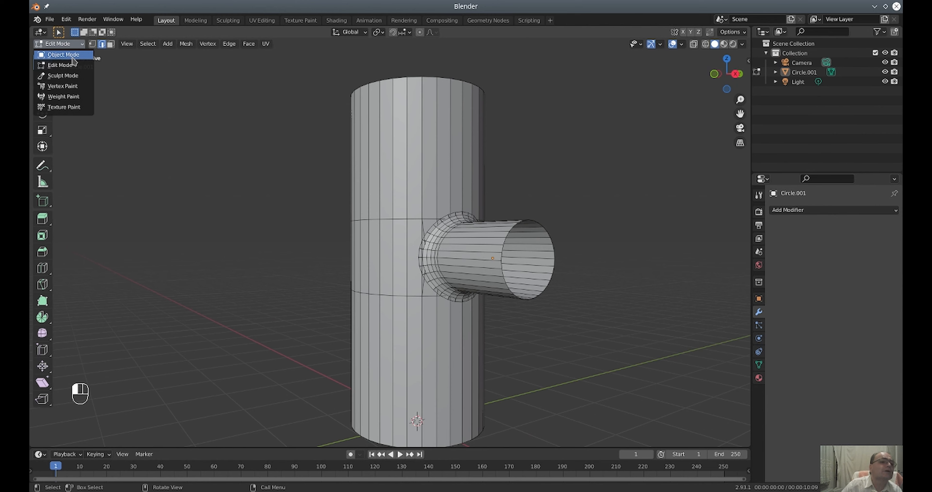
pyautogui.click(72, 57)
pyautogui.moveTo(535, 245); pyautogui.dragTo(557, 245, button='middle')
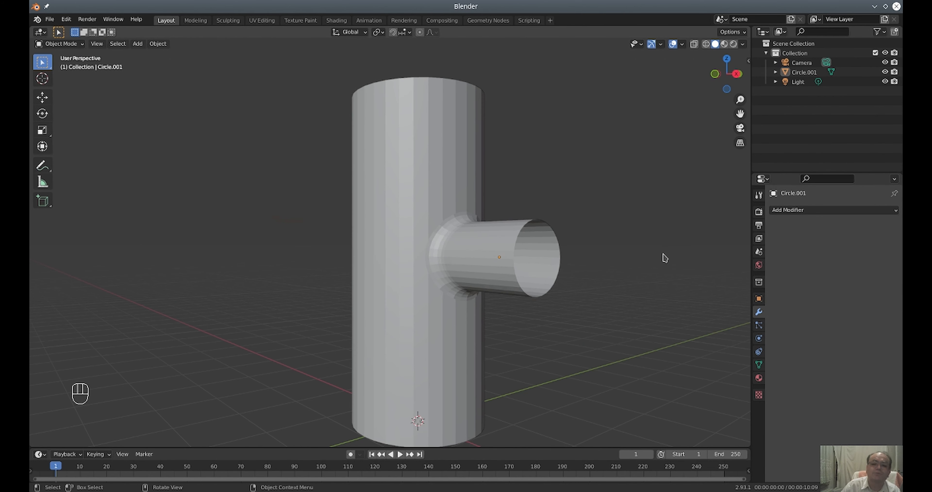
pyautogui.click(820, 213)
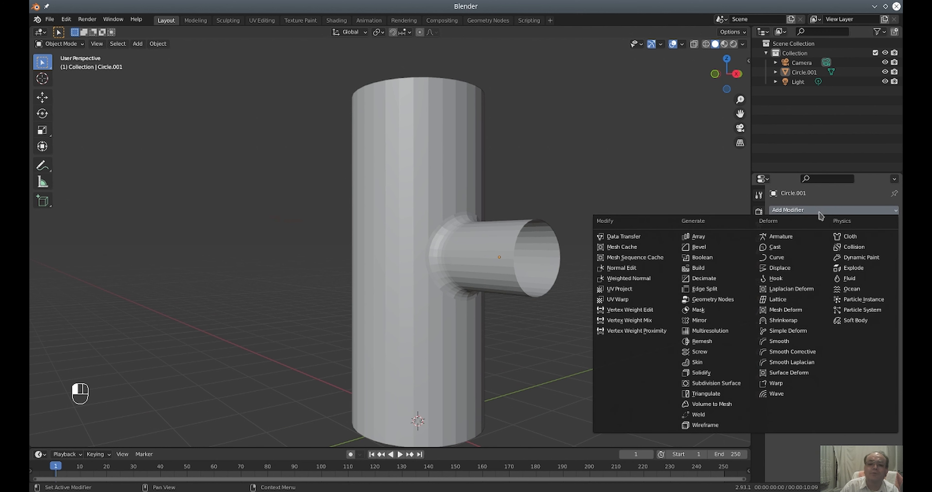
pyautogui.click(715, 383)
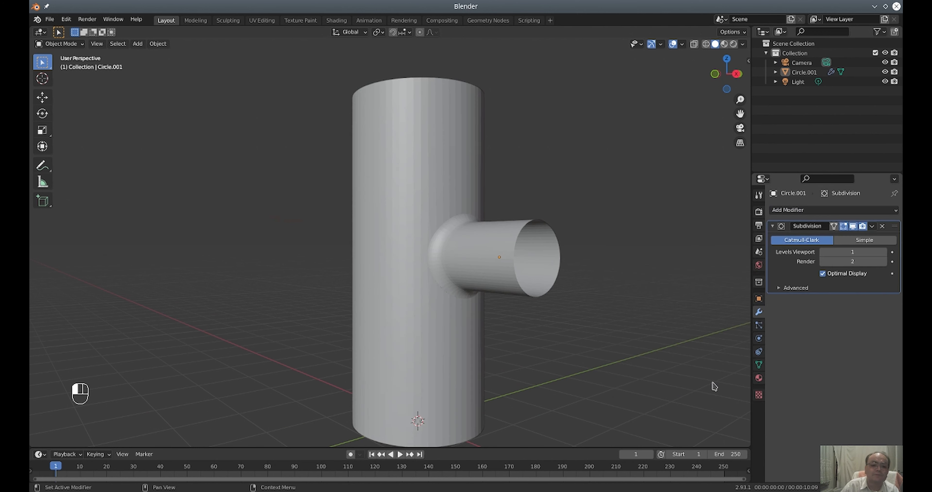
# Step: Set the Subdivision modifier's viewport and render levels to 3, and apply the modifier to the mesh
pyautogui.click(884, 252)
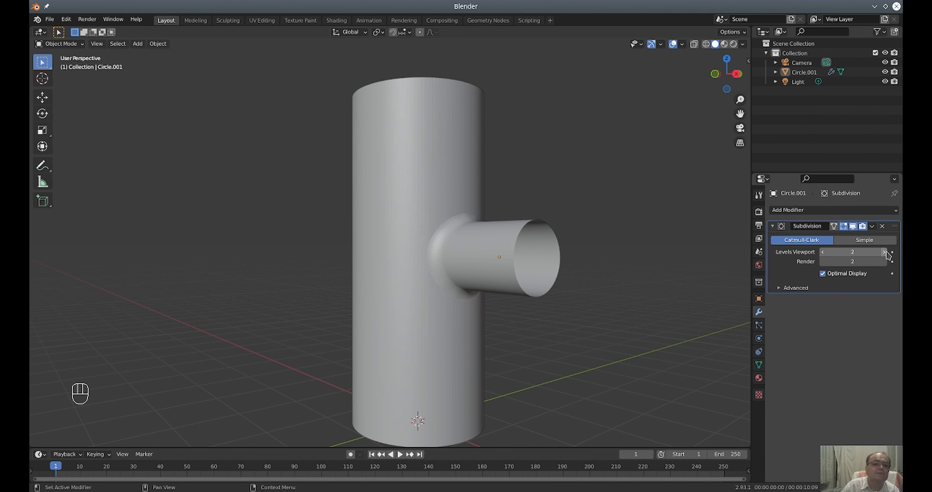
pyautogui.click(885, 252)
pyautogui.click(884, 261)
pyautogui.scroll(10, 616, 326)
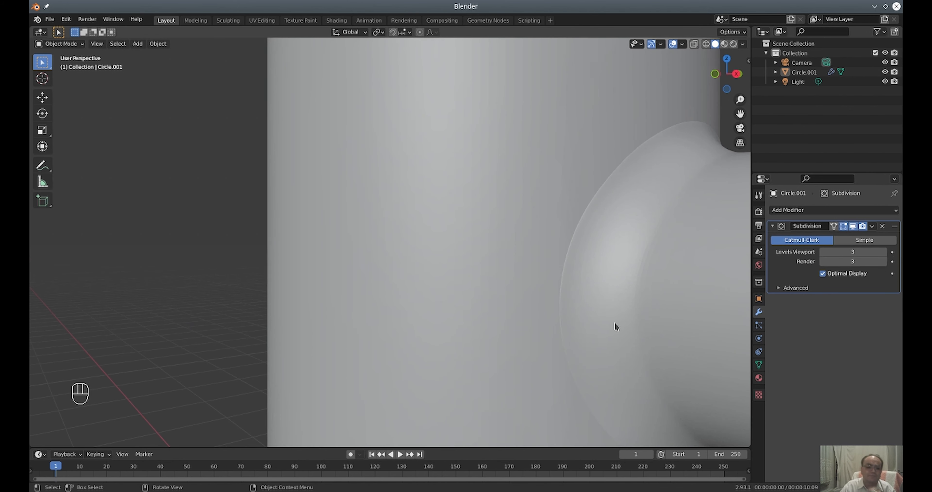
pyautogui.moveTo(614, 255); pyautogui.dragTo(537, 266, button='middle')
pyautogui.scroll(-6, 584, 258)
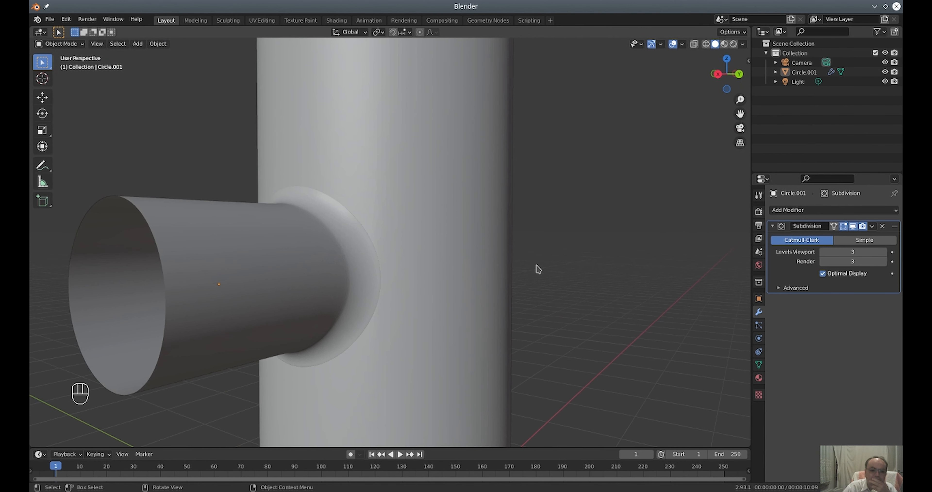
pyautogui.click(871, 228)
pyautogui.click(858, 235)
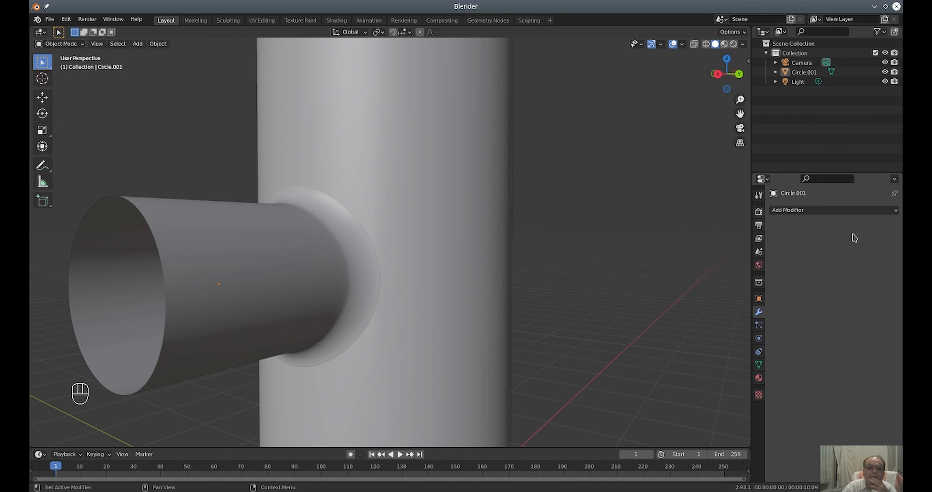
# Step: Examine the smoothed branch junction from outside and inside the tube, finishing in the front orthographic view
pyautogui.scroll(-5, 597, 237)
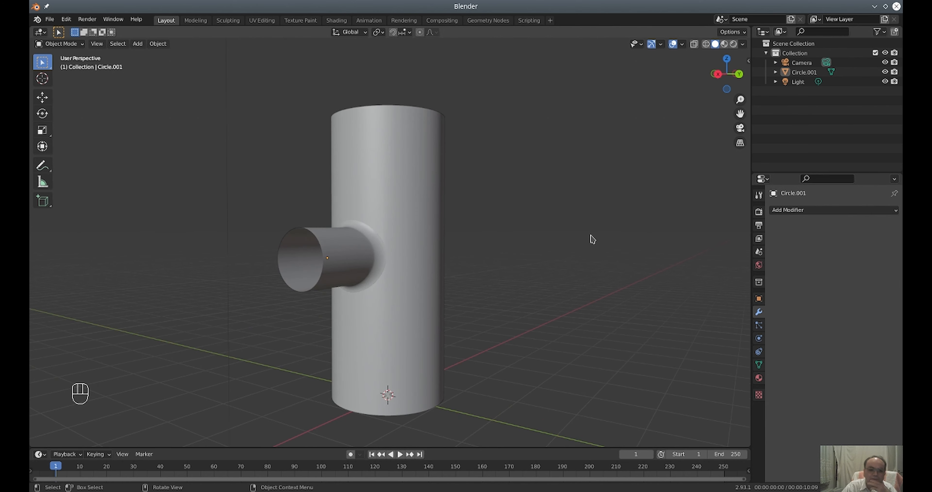
pyautogui.scroll(-2, 592, 239)
pyautogui.moveTo(560, 241); pyautogui.dragTo(672, 243, button='middle')
pyautogui.scroll(4, 527, 354)
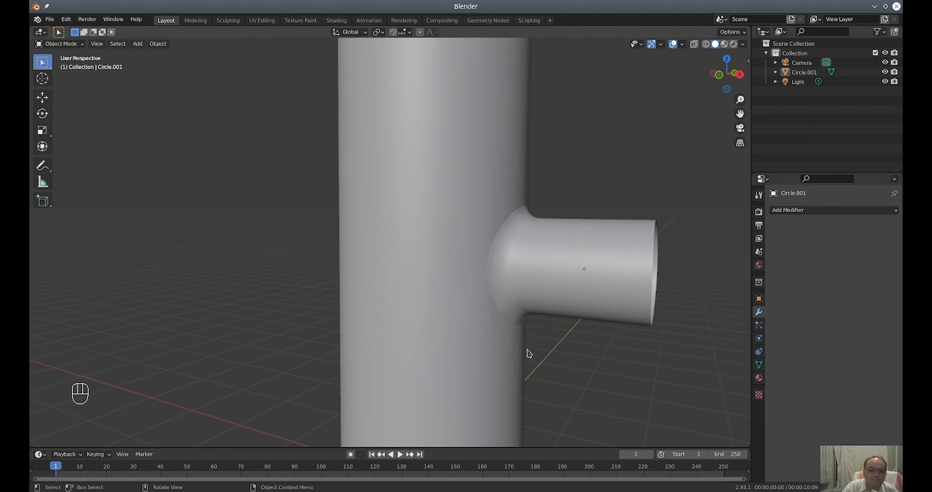
pyautogui.scroll(1, 528, 354)
pyautogui.moveTo(518, 344); pyautogui.dragTo(444, 279, button='middle')
pyautogui.scroll(-5, 398, 300)
pyautogui.moveTo(356, 316); pyautogui.dragTo(400, 256, button='middle')
pyautogui.scroll(-3, 454, 144)
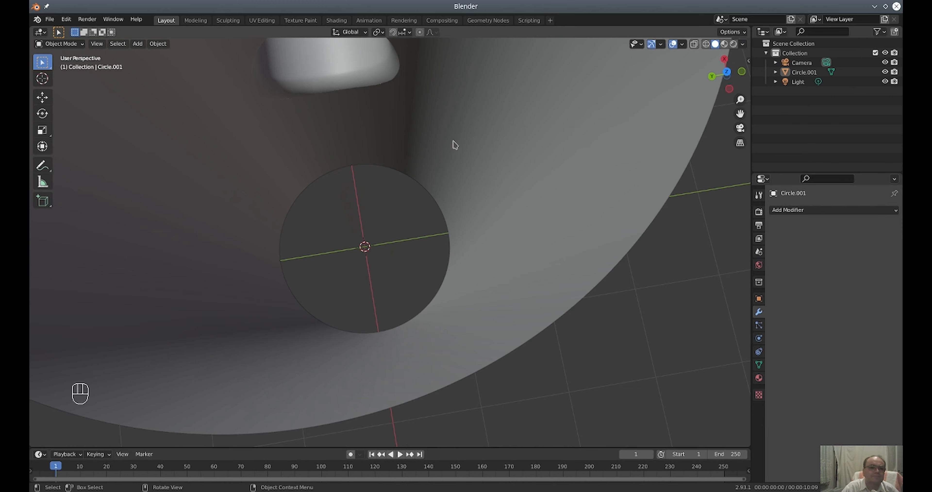
pyautogui.moveTo(454, 143); pyautogui.dragTo(424, 143, button='middle')
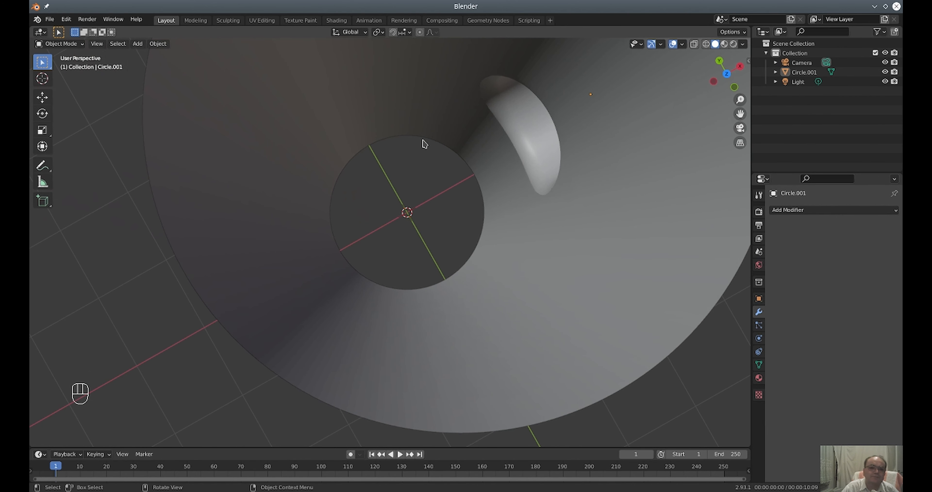
pyautogui.moveTo(621, 331); pyautogui.dragTo(539, 333, button='middle')
pyautogui.moveTo(422, 339); pyautogui.dragTo(535, 334, button='middle')
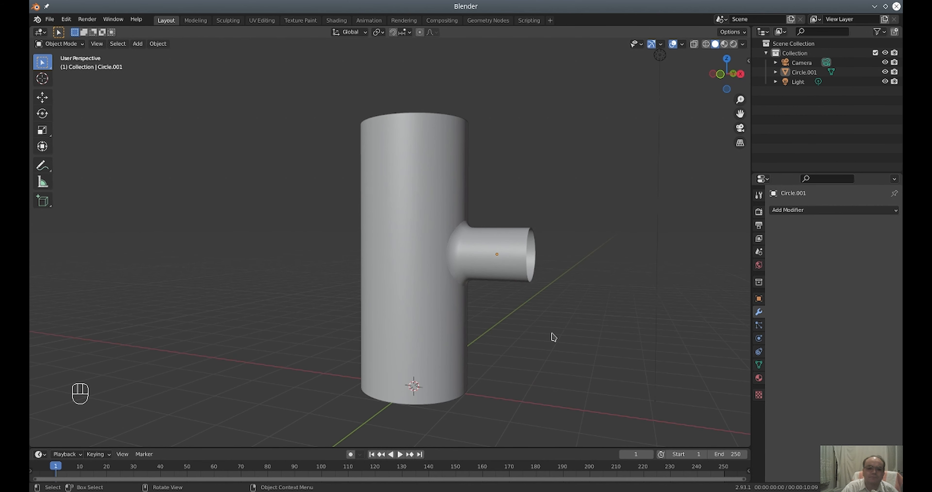
pyautogui.press('KP_1')
pyautogui.press('KP_1')
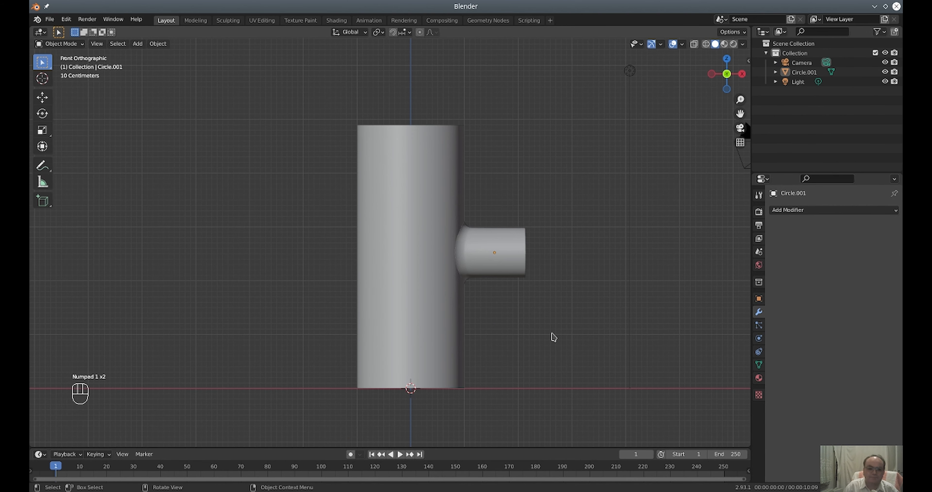